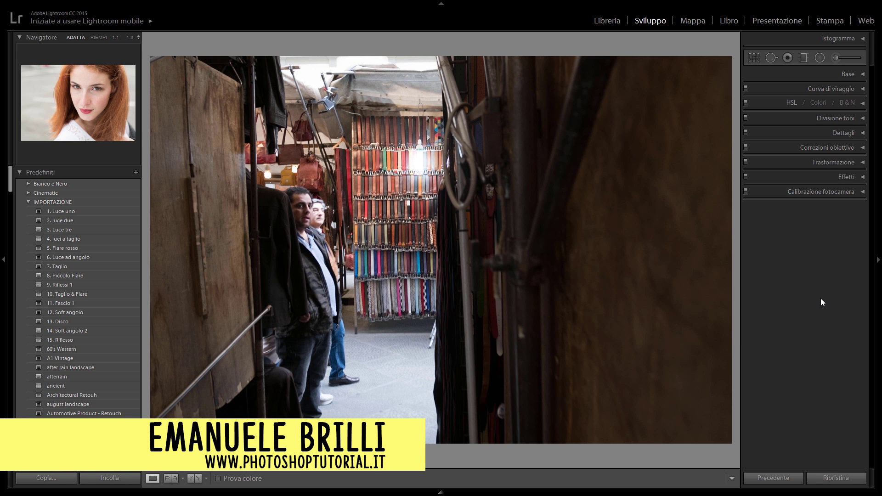
Expand the lens corrections panel, briefly check the Transform settings, and leave the Profile tab showing
{"action": "left_click", "coordinate": [860, 152]}
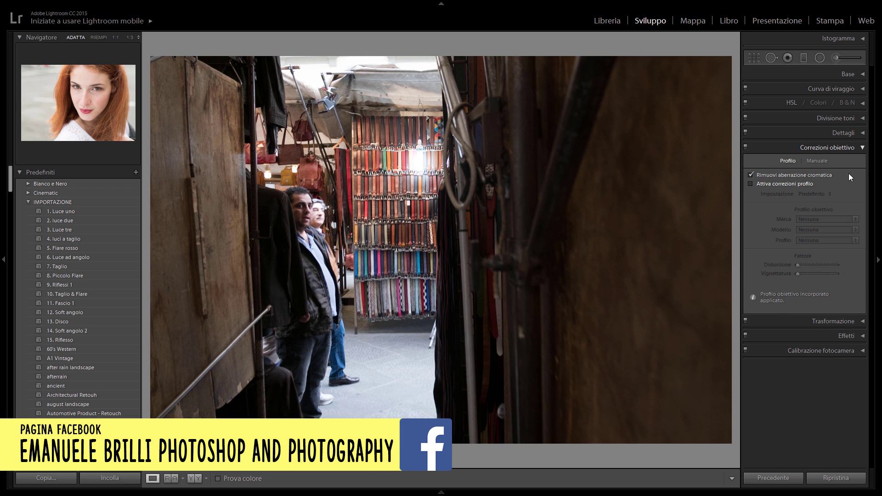
{"action": "left_click", "coordinate": [862, 321]}
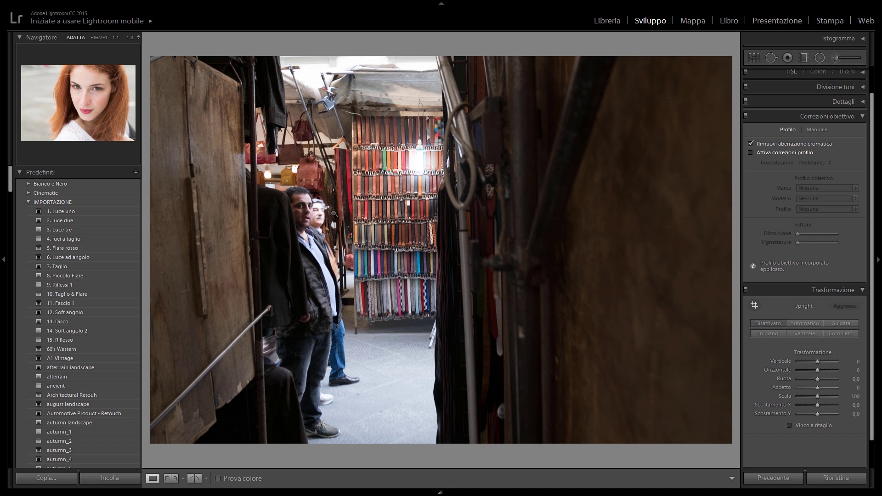
{"action": "left_click", "coordinate": [836, 290]}
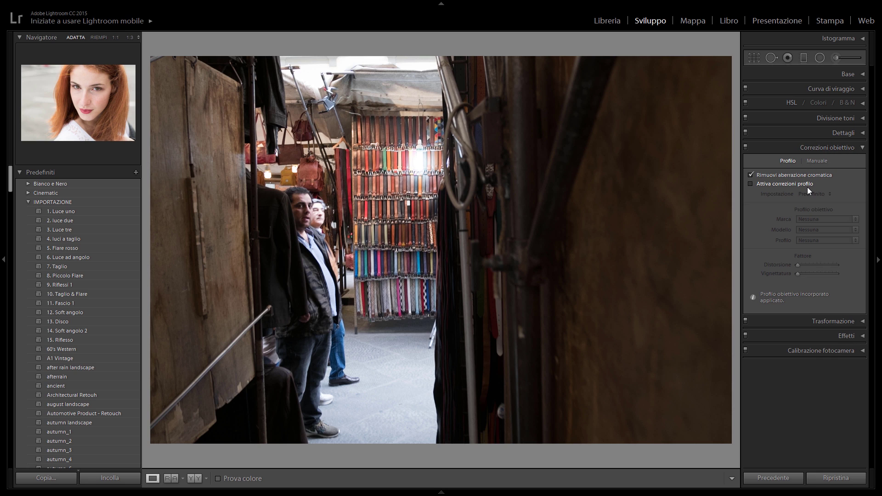
Enable lens profile correction with make Fujifilm, giving the FinePix X100 profile
{"action": "left_click", "coordinate": [765, 186]}
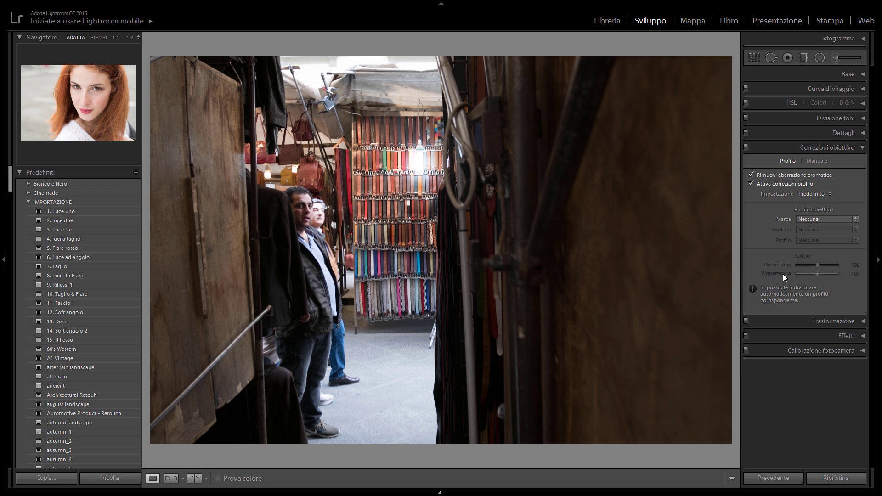
{"action": "left_click", "coordinate": [805, 220]}
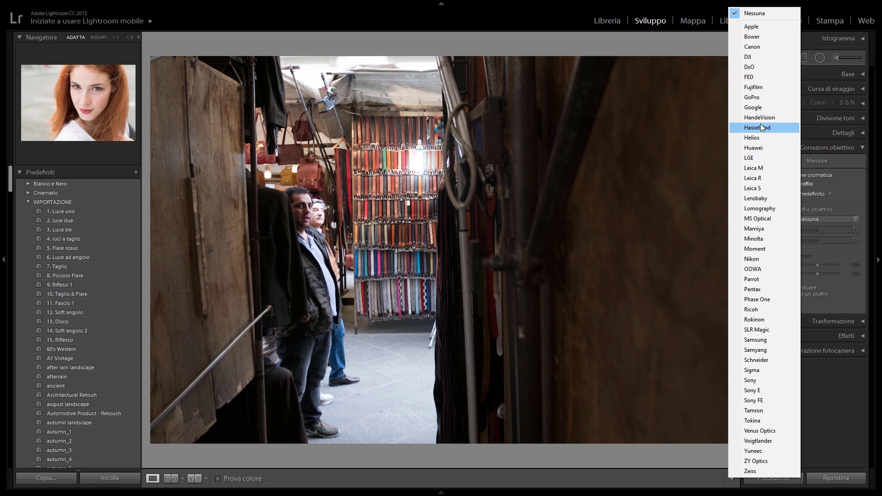
{"action": "left_click", "coordinate": [758, 87]}
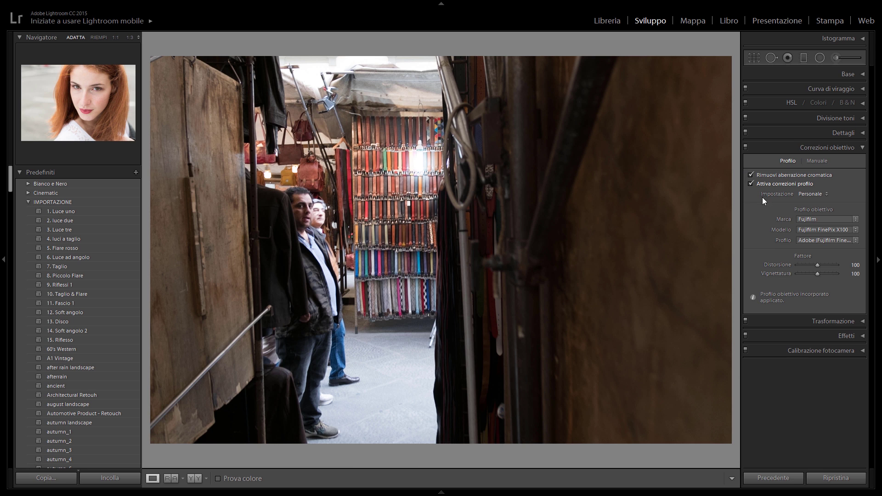
Toggle lens profile correction on and off repeatedly to compare, ending with it off
{"action": "left_click", "coordinate": [750, 184]}
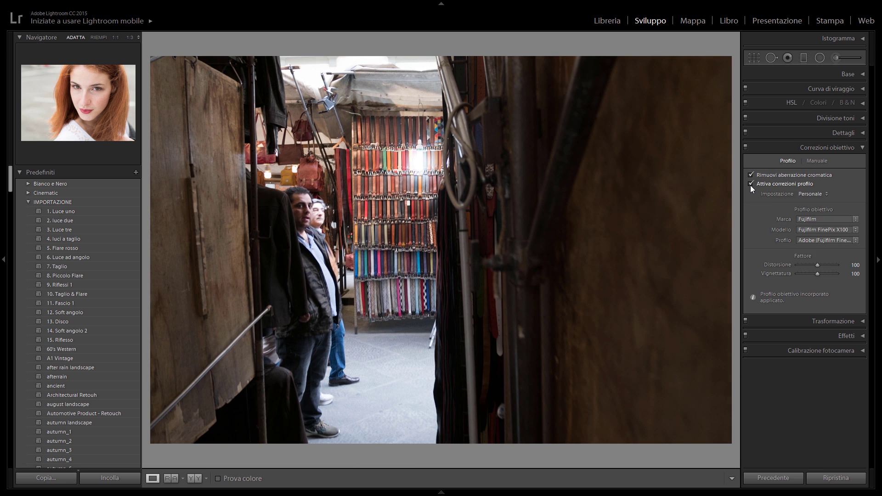
{"action": "left_click", "coordinate": [750, 185]}
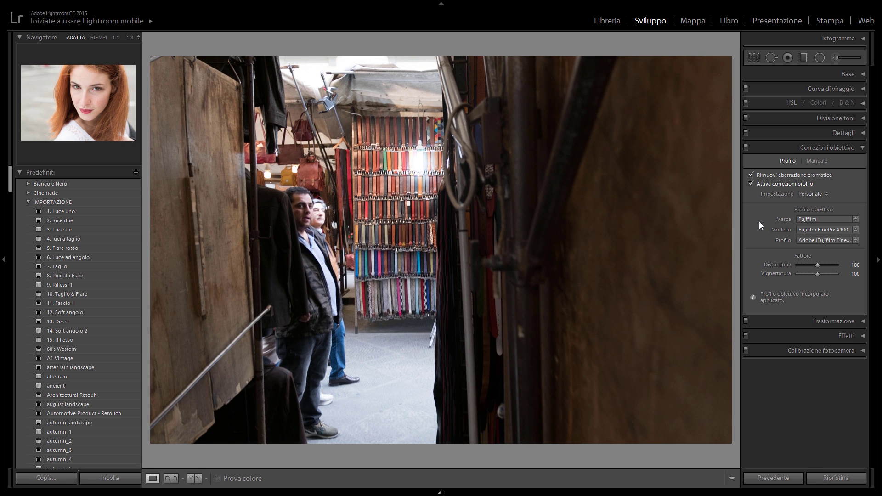
{"action": "left_click", "coordinate": [815, 264]}
{"action": "left_click", "coordinate": [752, 184]}
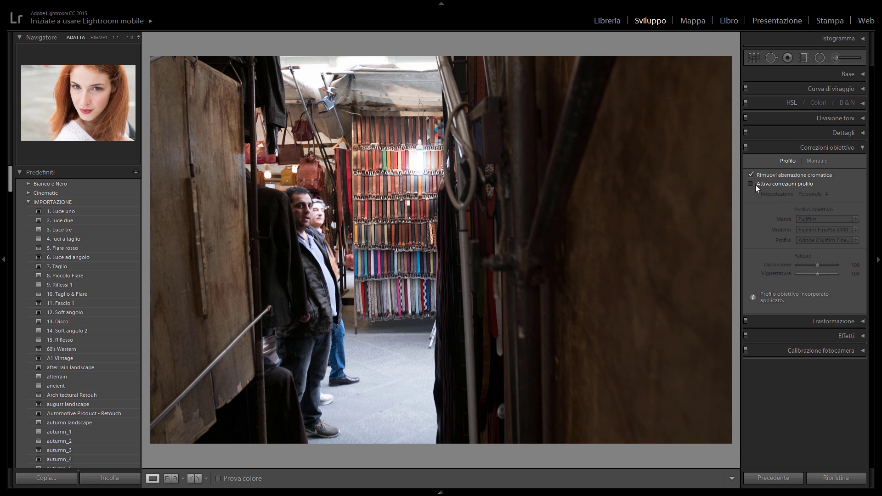
{"action": "left_click", "coordinate": [751, 184]}
{"action": "left_click", "coordinate": [751, 184]}
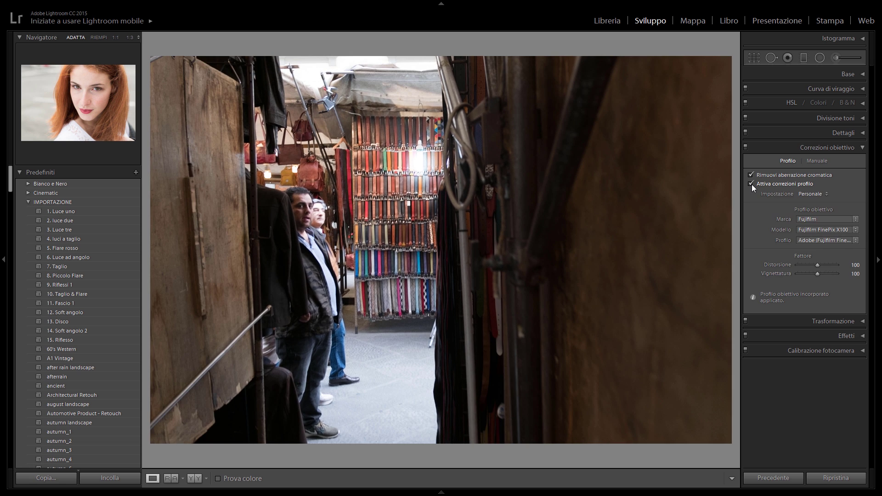
{"action": "left_click", "coordinate": [751, 184]}
{"action": "left_click", "coordinate": [751, 183]}
{"action": "left_click", "coordinate": [751, 184]}
{"action": "left_click", "coordinate": [751, 184]}
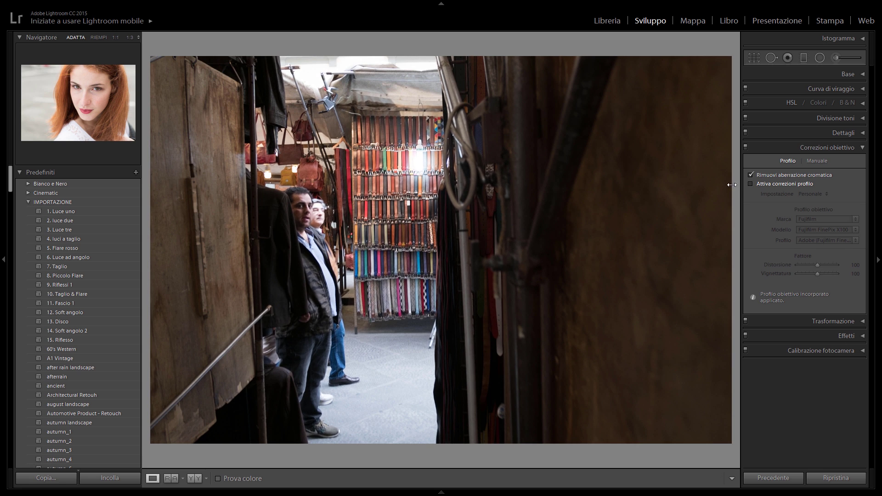
{"action": "left_click", "coordinate": [752, 183]}
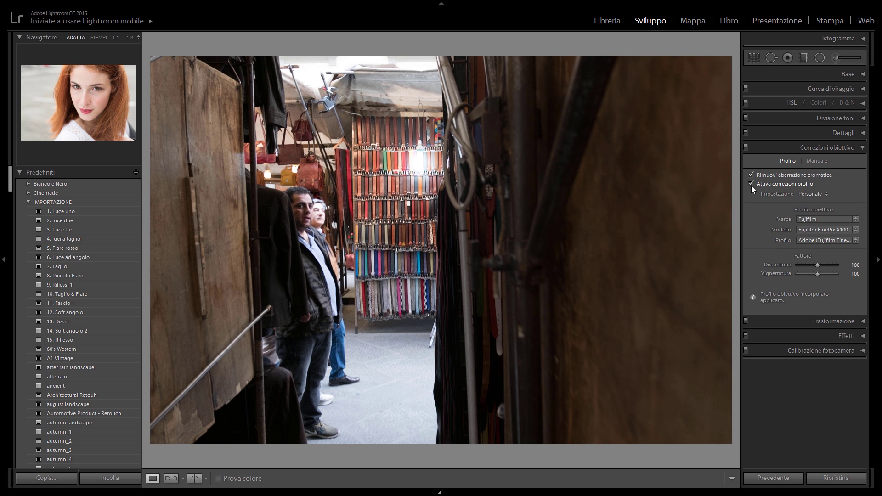
{"action": "left_click", "coordinate": [751, 186]}
{"action": "left_click", "coordinate": [751, 184]}
{"action": "left_click", "coordinate": [751, 184]}
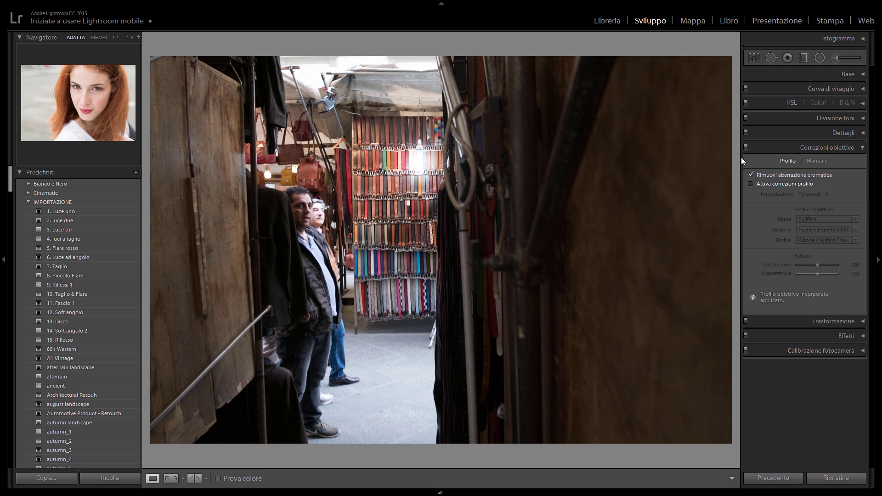
Re-enable profile correction, try vignetting amounts from 0 to 200, then settle on 100
{"action": "left_click", "coordinate": [759, 184]}
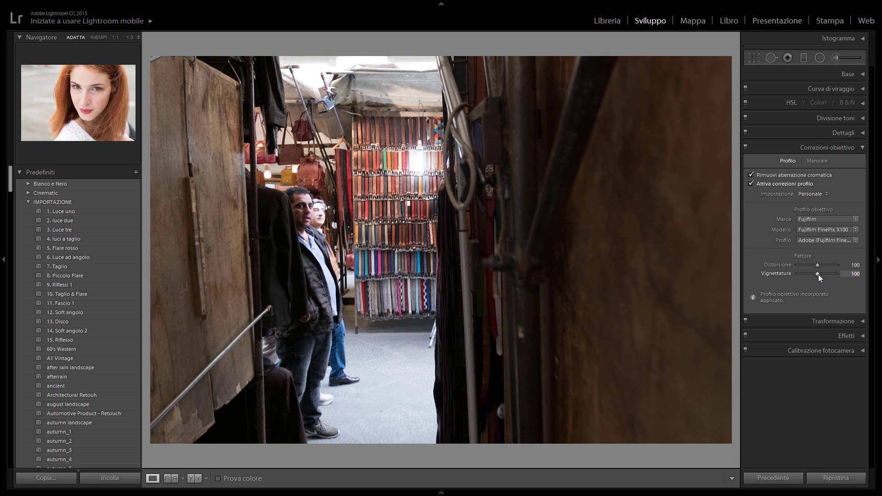
{"action": "left_click_drag", "start_coordinate": [817, 274], "coordinate": [762, 275]}
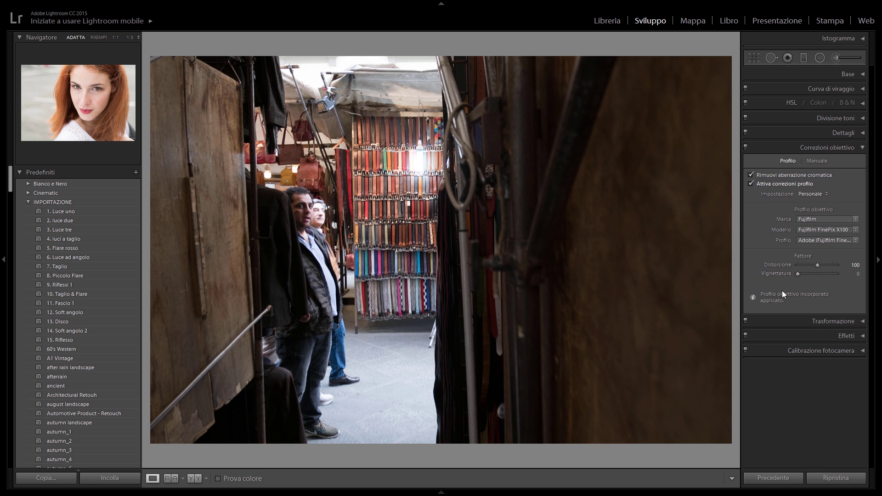
{"action": "left_click_drag", "start_coordinate": [797, 274], "coordinate": [802, 274]}
{"action": "left_click_drag", "start_coordinate": [811, 275], "coordinate": [816, 274]}
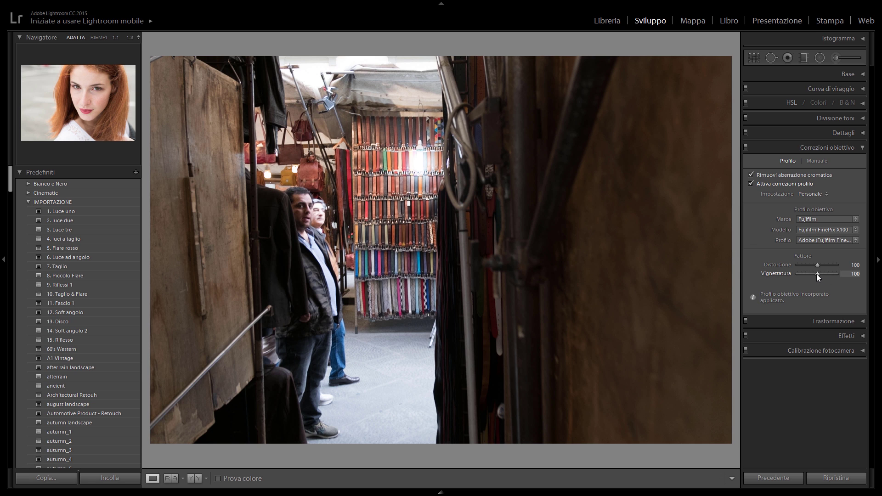
{"action": "left_click_drag", "start_coordinate": [819, 272], "coordinate": [845, 274]}
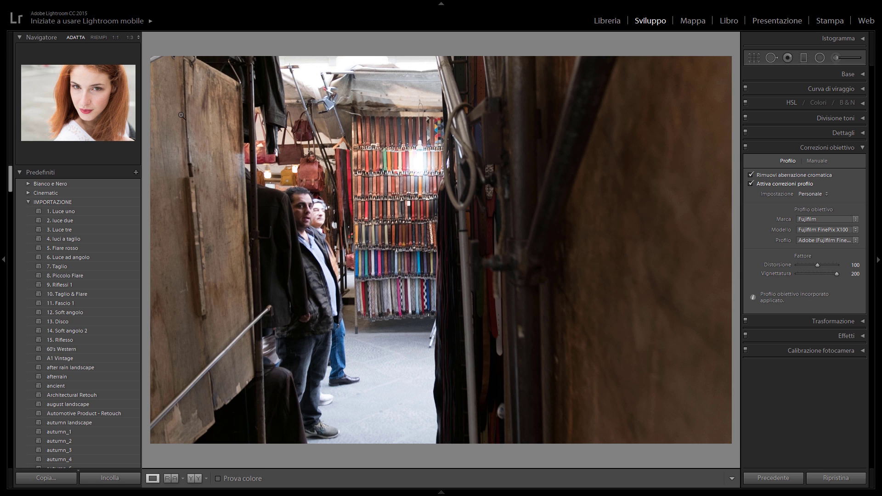
{"action": "left_click", "coordinate": [751, 184]}
{"action": "left_click", "coordinate": [849, 275]}
{"action": "type", "text": "100"}
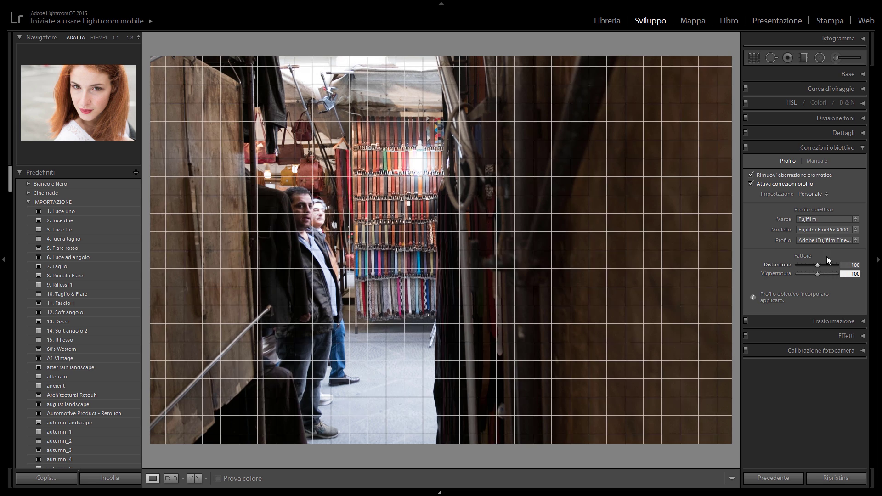
{"action": "left_click", "coordinate": [833, 249]}
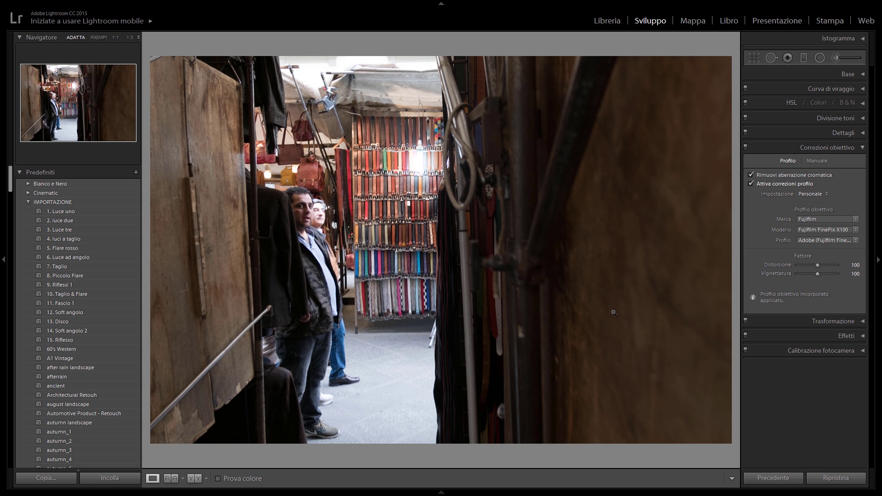
Select the woman-in-red portrait and enable profile correction for the AF-S NIKKOR 85mm f/1.8G lens
{"action": "left_click", "coordinate": [441, 492]}
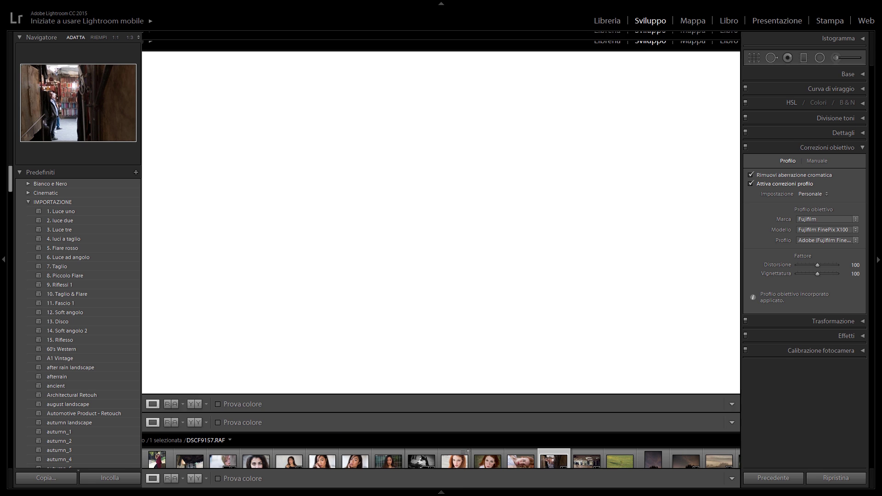
{"action": "left_click", "coordinate": [152, 463]}
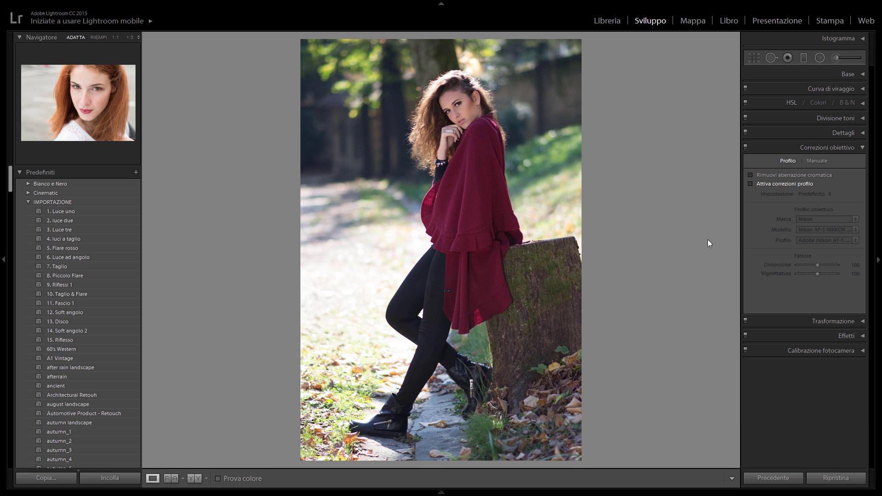
{"action": "left_click", "coordinate": [761, 184]}
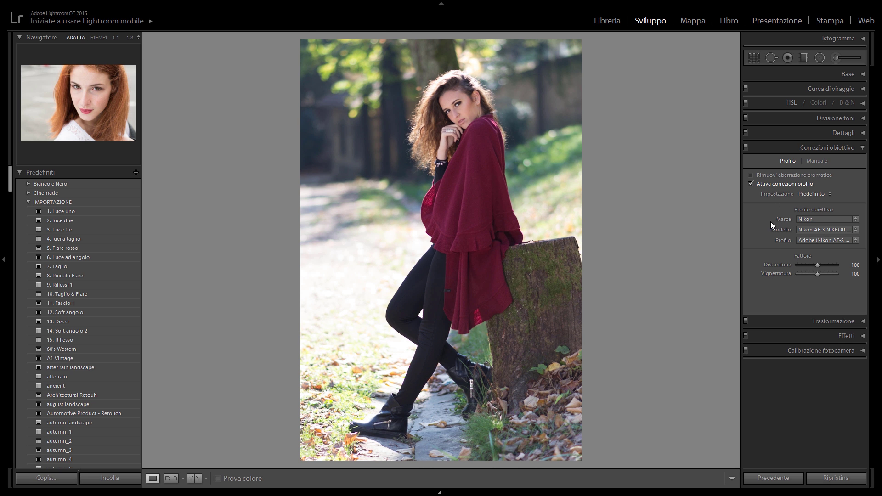
{"action": "left_click", "coordinate": [846, 231]}
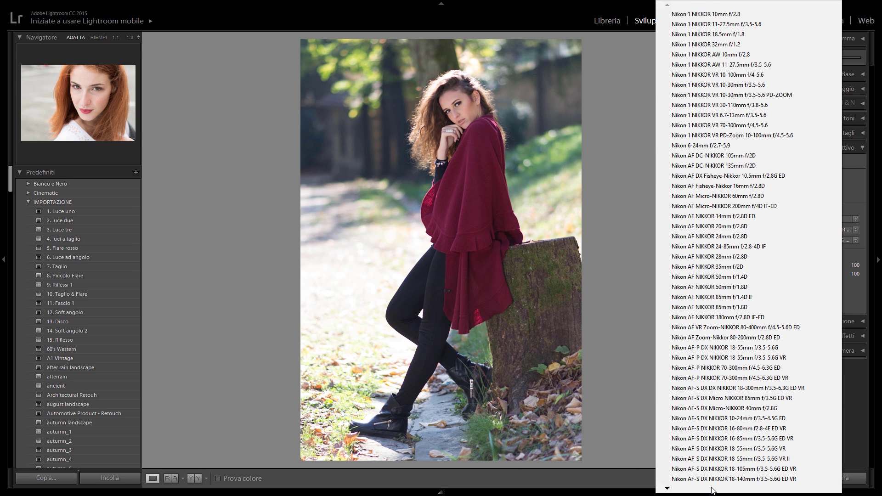
{"action": "left_click", "coordinate": [667, 490]}
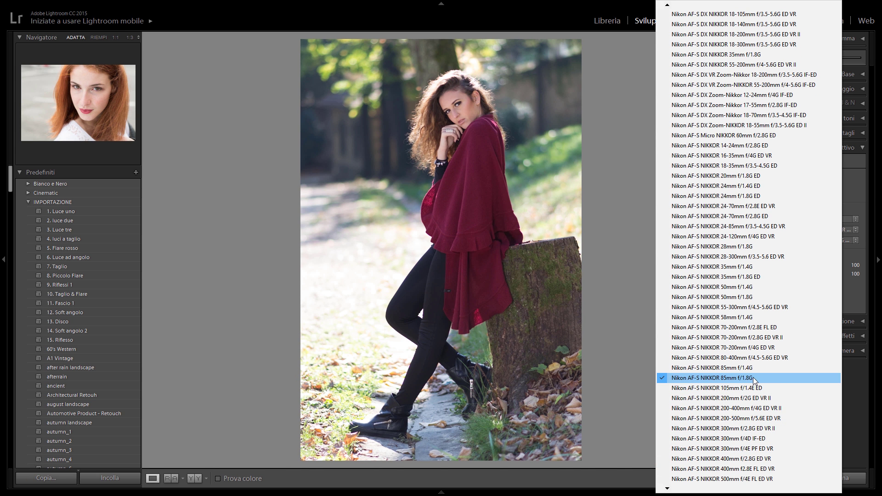
{"action": "left_click", "coordinate": [862, 296]}
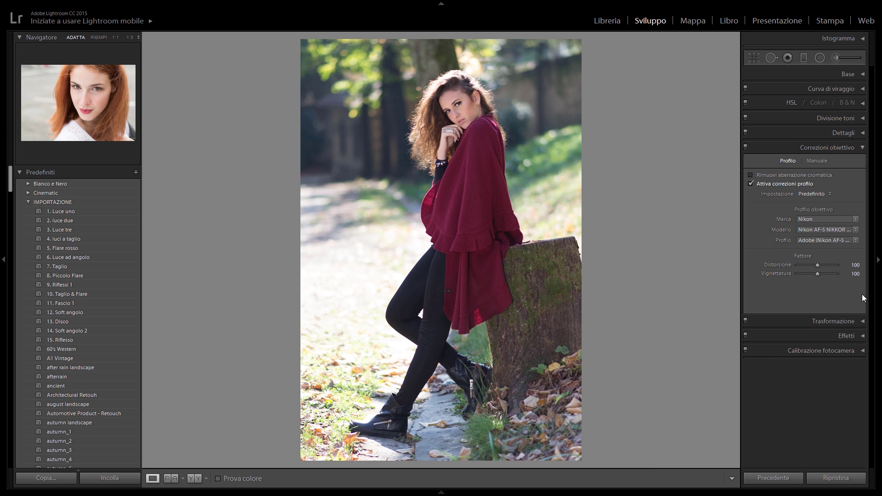
{"action": "left_click", "coordinate": [824, 241]}
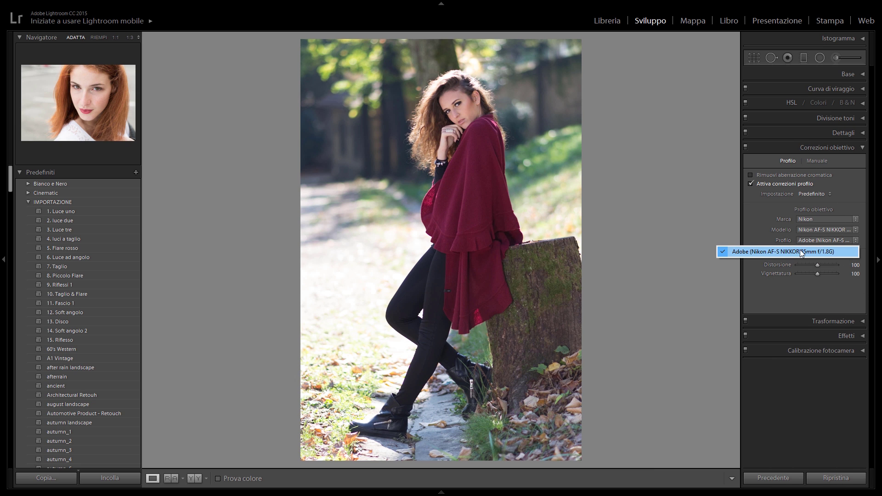
Keep the Adobe 85mm profile and toggle profile correction on and off to compare the portrait
{"action": "left_click", "coordinate": [753, 218]}
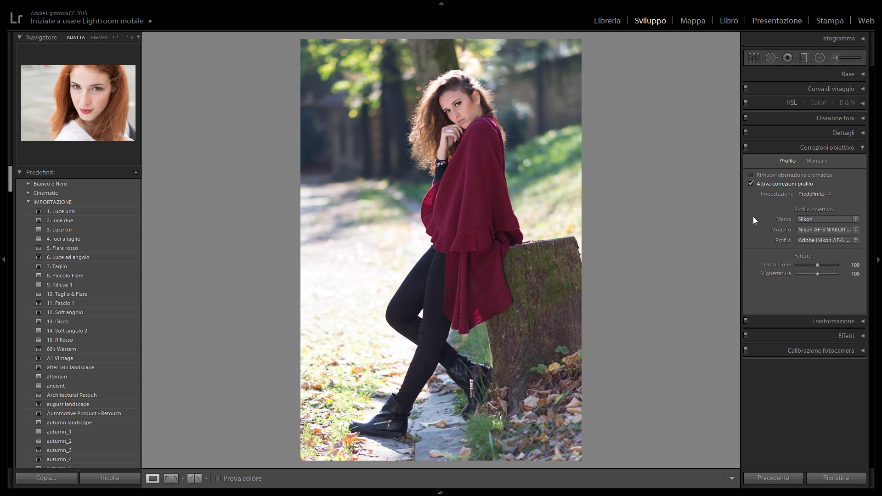
{"action": "left_click", "coordinate": [750, 184]}
{"action": "left_click", "coordinate": [750, 184]}
{"action": "left_click", "coordinate": [749, 184]}
{"action": "left_click", "coordinate": [750, 184]}
{"action": "left_click", "coordinate": [749, 184]}
{"action": "left_click", "coordinate": [749, 184]}
{"action": "left_click", "coordinate": [749, 184]}
{"action": "left_click", "coordinate": [749, 184]}
{"action": "left_click", "coordinate": [749, 184]}
{"action": "left_click", "coordinate": [750, 184]}
{"action": "left_click", "coordinate": [751, 184]}
{"action": "left_click", "coordinate": [750, 183]}
{"action": "left_click", "coordinate": [753, 186]}
Try higher vignetting, set it back to 100, and show the filmstrip with F6
{"action": "key", "text": "Up"}
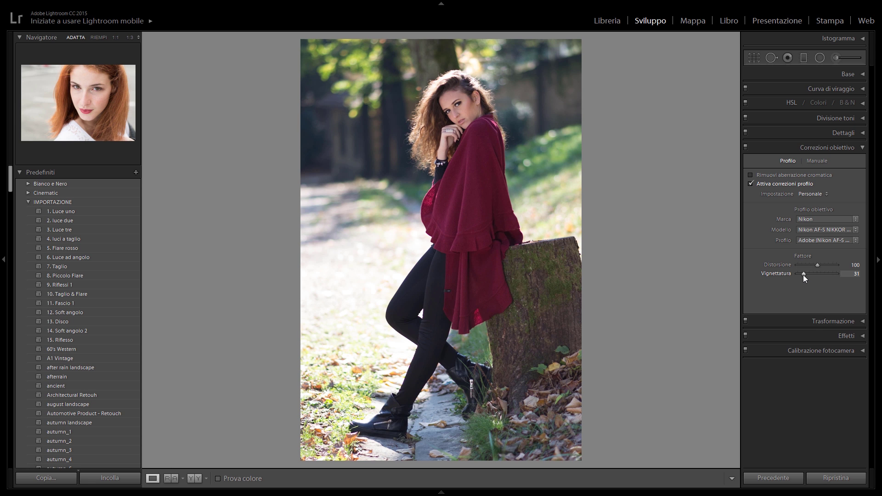
{"action": "left_click_drag", "start_coordinate": [839, 274], "coordinate": [840, 275]}
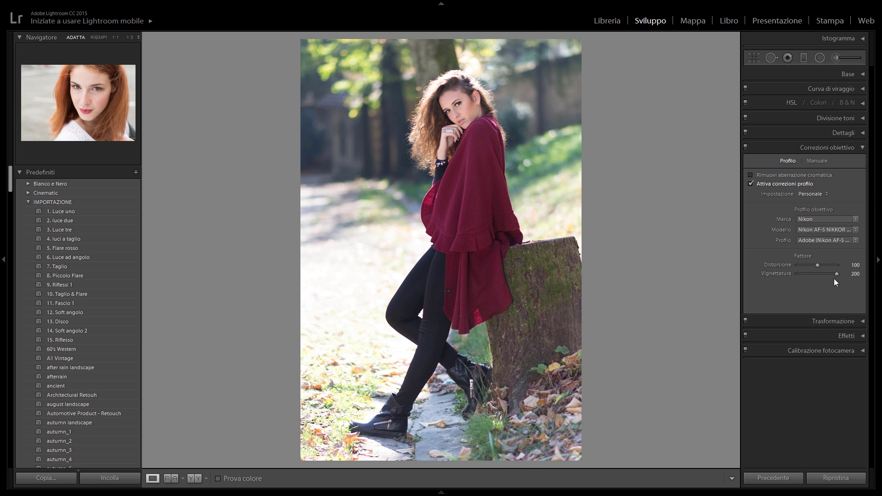
{"action": "left_click", "coordinate": [855, 274]}
{"action": "type", "text": "100"}
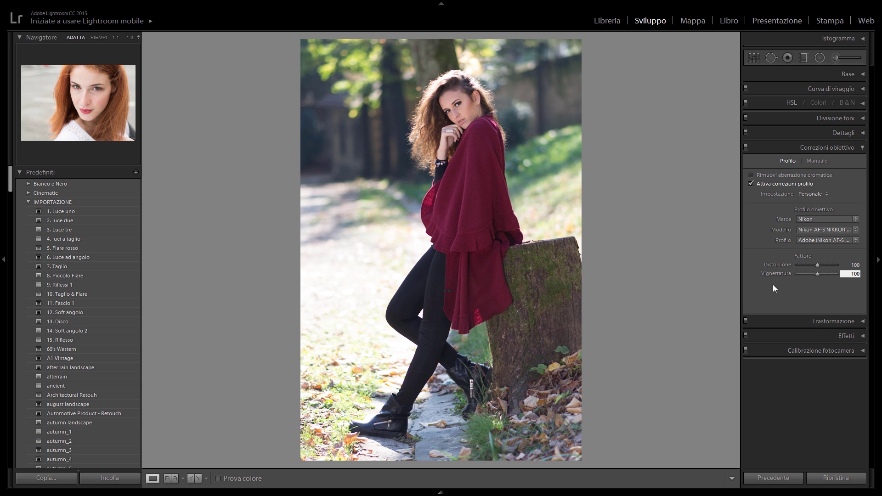
{"action": "key", "text": "F6"}
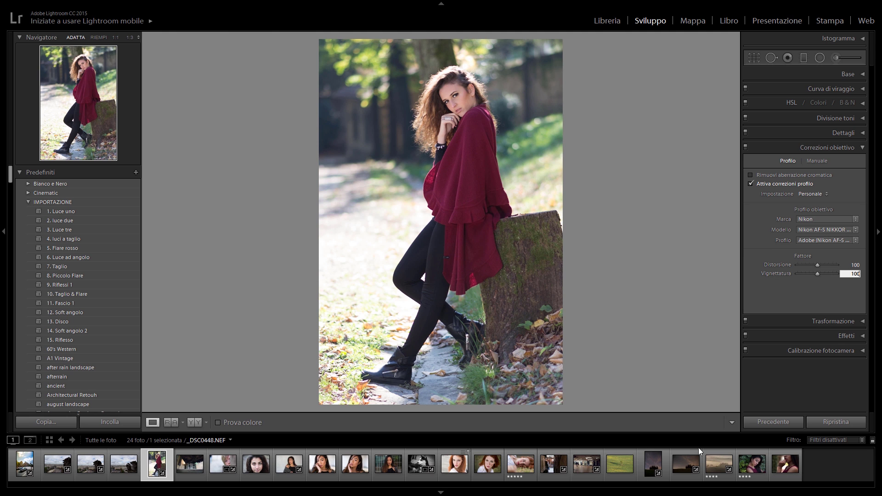
Open the starry cypress night photo and toggle its Tokina profile correction to compare corners
{"action": "left_click", "coordinate": [679, 465]}
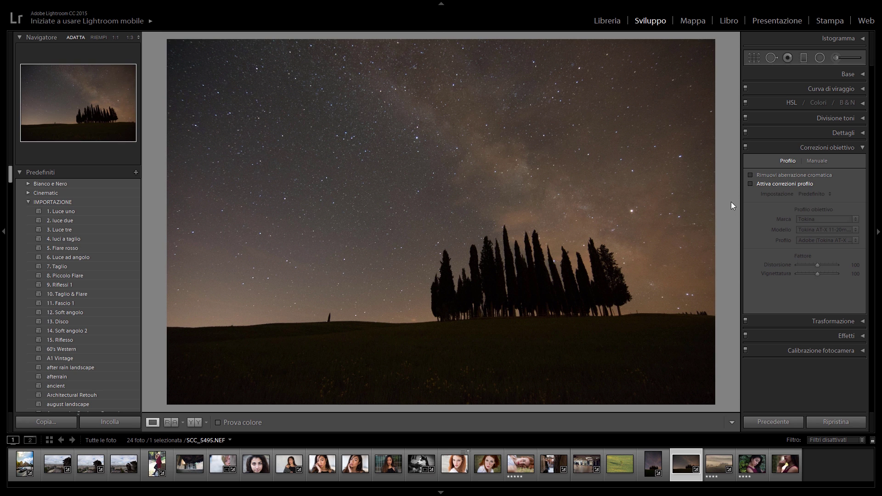
{"action": "left_click", "coordinate": [749, 185]}
{"action": "left_click", "coordinate": [750, 184]}
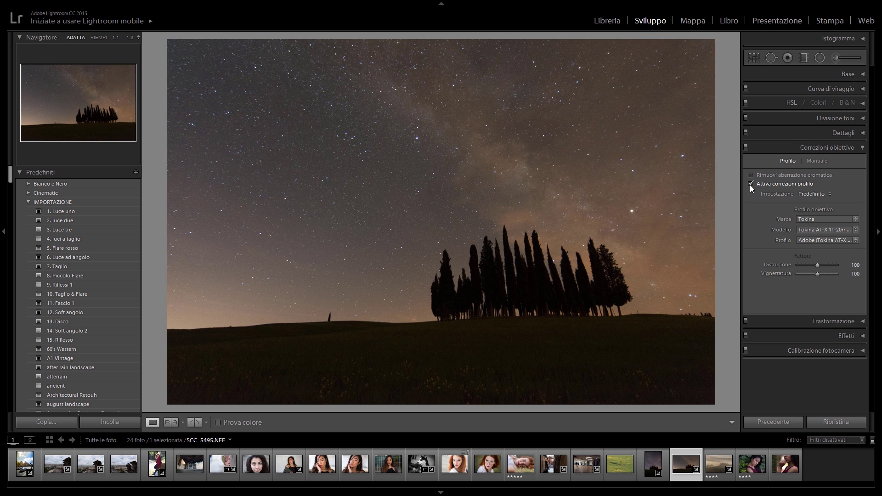
{"action": "left_click", "coordinate": [750, 184]}
{"action": "left_click", "coordinate": [749, 184]}
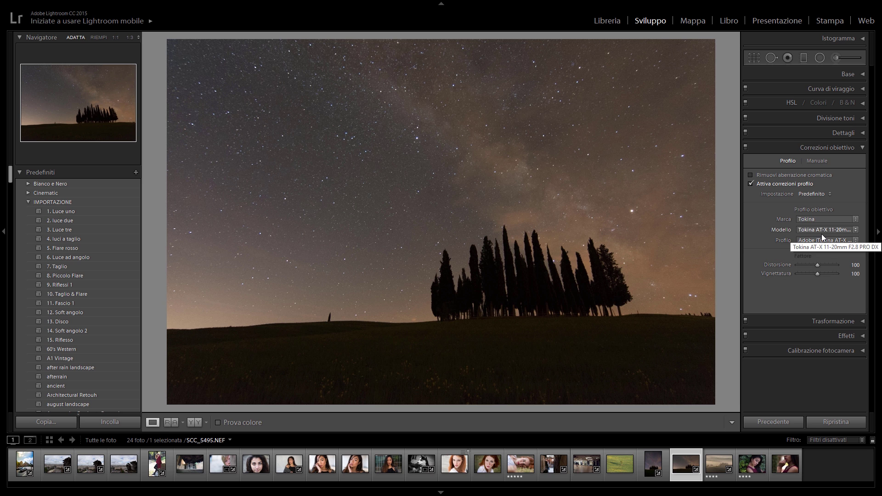
{"action": "left_click", "coordinate": [750, 183]}
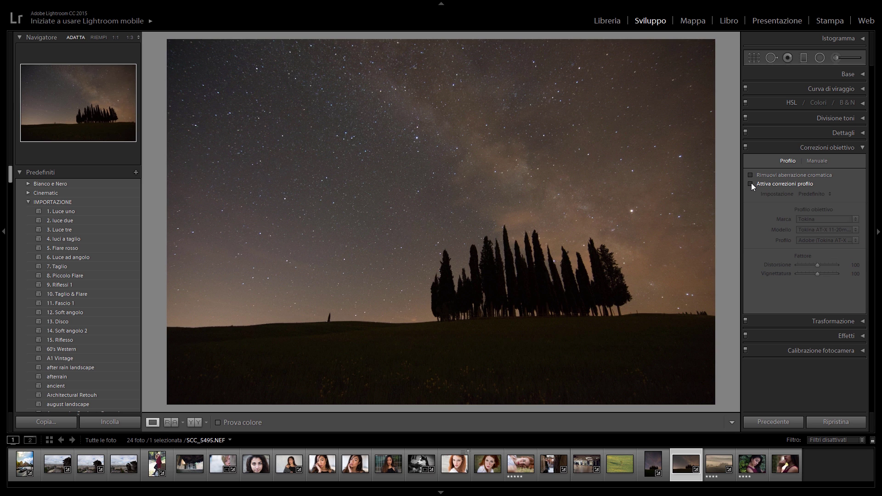
{"action": "left_click", "coordinate": [751, 184]}
{"action": "left_click", "coordinate": [751, 184]}
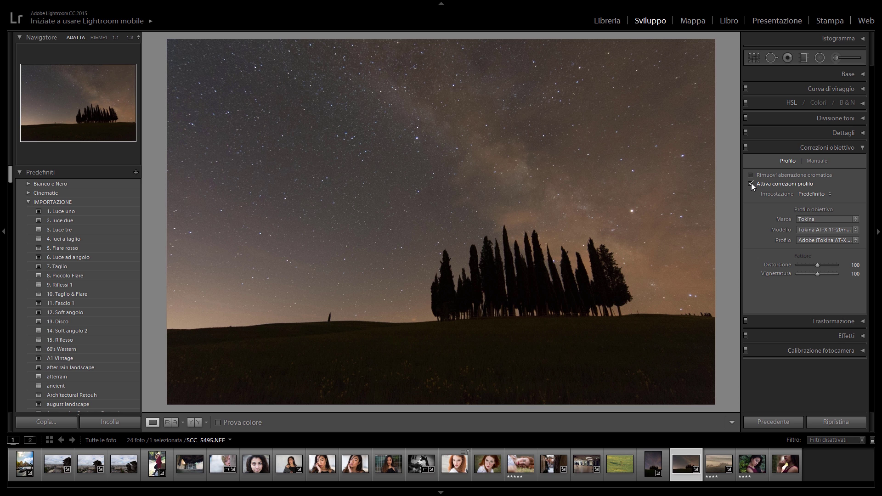
Try a different distortion amount, then set distortion back to 100
{"action": "mouse_move", "coordinate": [817, 266]}
{"action": "left_mouse_down"}
{"action": "mouse_move", "coordinate": [792, 268]}
{"action": "mouse_move", "coordinate": [864, 266]}
{"action": "mouse_move", "coordinate": [819, 274]}
{"action": "mouse_move", "coordinate": [845, 270]}
{"action": "left_mouse_up"}
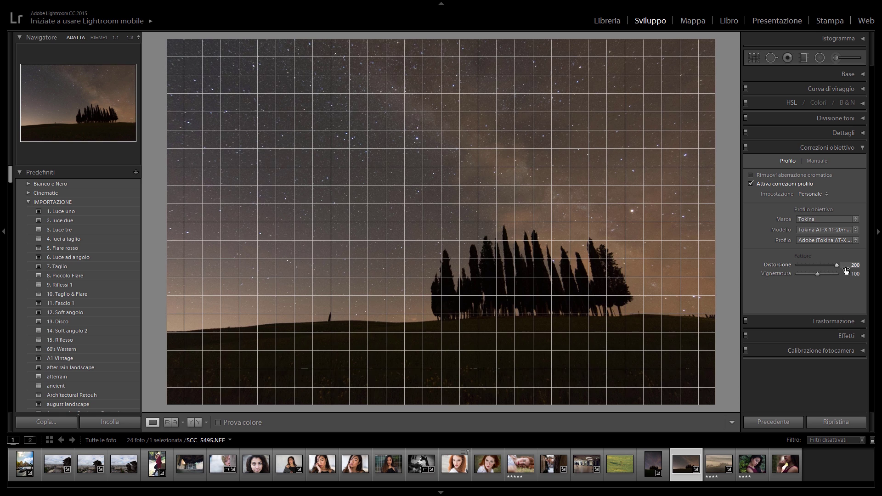
{"action": "left_click", "coordinate": [850, 266]}
{"action": "type", "text": "100"}
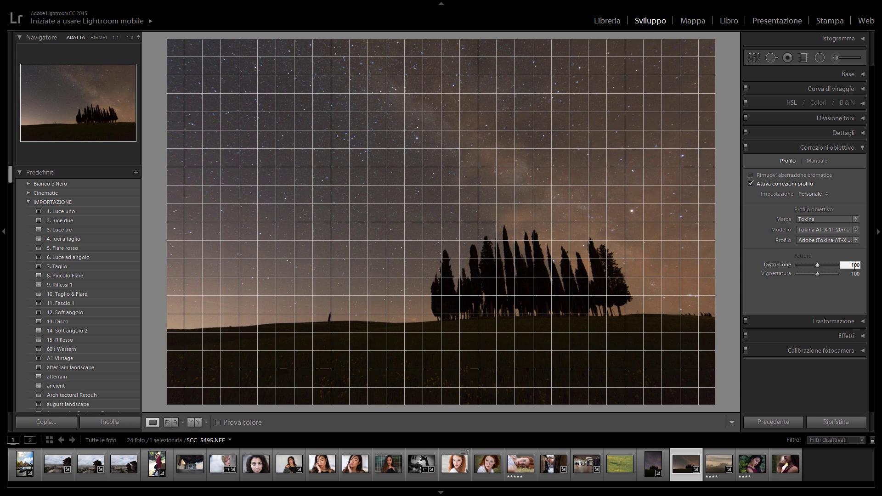
{"action": "key", "text": "Return"}
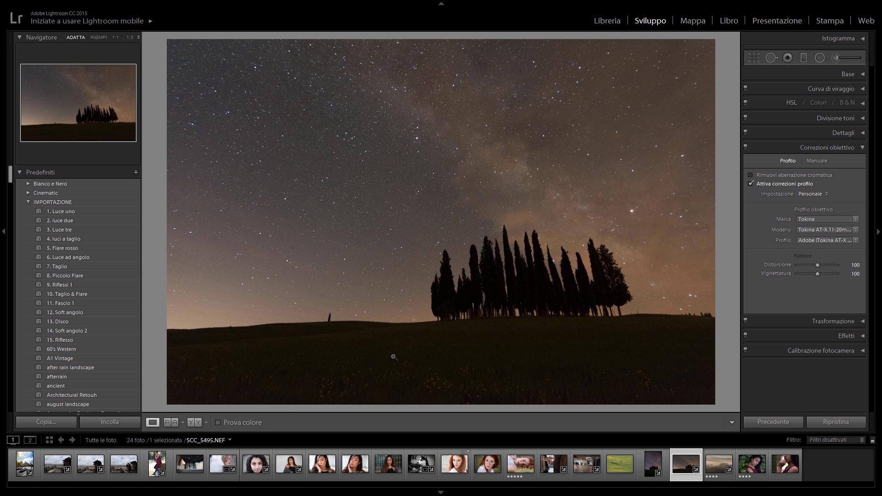
Open the dark-haired woman close-up, enable its Nikon profile correction, toggle to compare, and reset distortion
{"action": "left_click", "coordinate": [252, 463]}
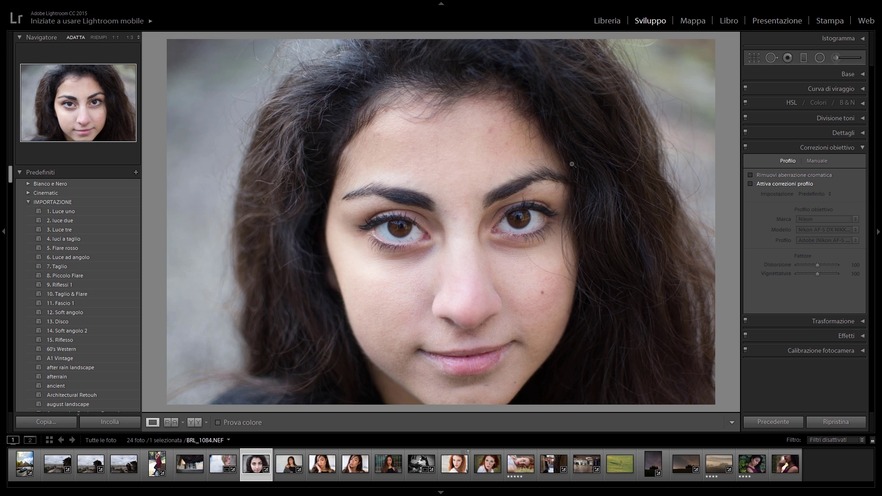
{"action": "left_click", "coordinate": [750, 184]}
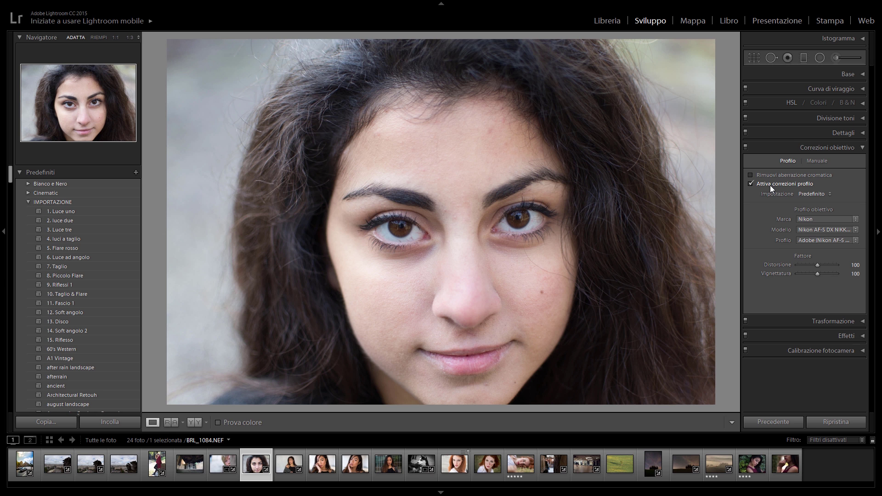
{"action": "left_click", "coordinate": [768, 185]}
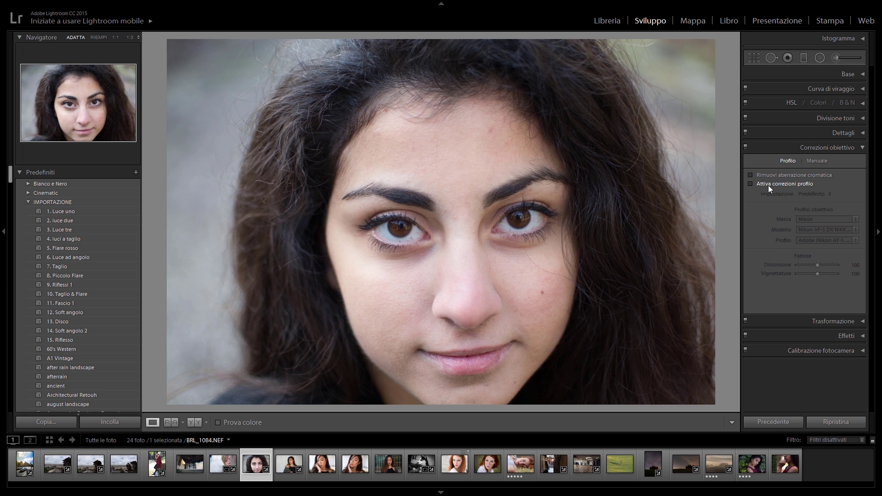
{"action": "left_click", "coordinate": [768, 186]}
{"action": "left_click", "coordinate": [768, 186]}
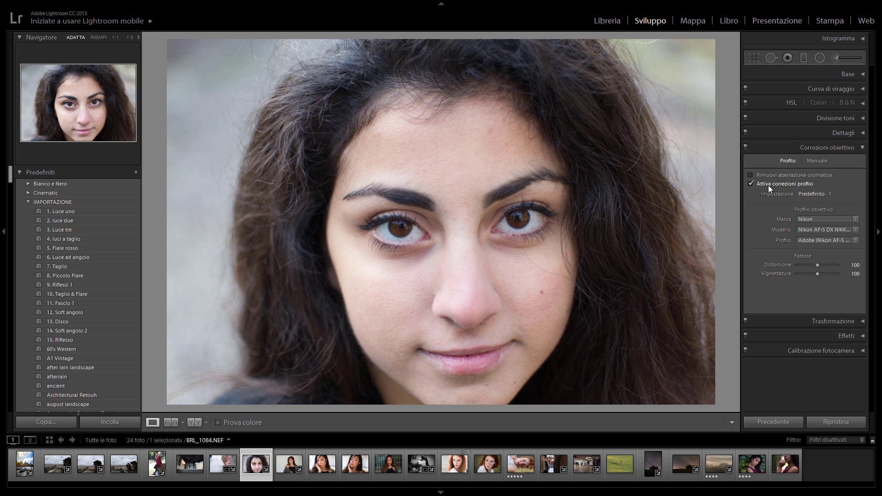
{"action": "left_click", "coordinate": [816, 264]}
Drag the portrait's distortion correction down to 0
{"action": "left_click_drag", "start_coordinate": [817, 265], "coordinate": [716, 269]}
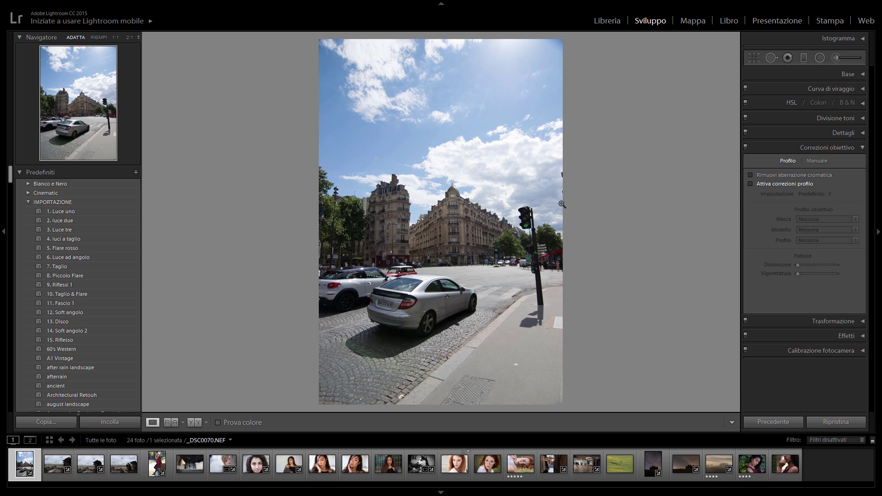
Zoom into the Paris street photo, enable Tokina AT-X 12-28 profile correction, and inspect rooftops and traffic light
{"action": "left_click", "coordinate": [481, 208]}
{"action": "left_click_drag", "start_coordinate": [481, 209], "coordinate": [354, 199]}
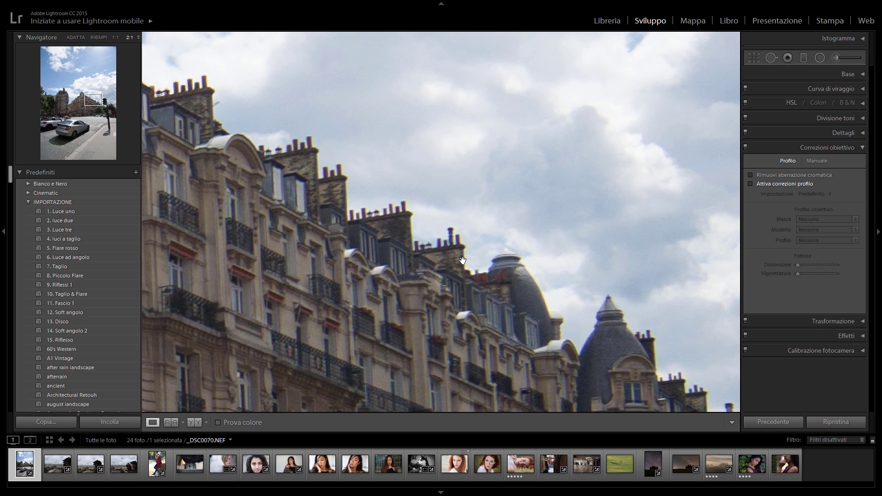
{"action": "mouse_move", "coordinate": [458, 260]}
{"action": "left_mouse_down"}
{"action": "mouse_move", "coordinate": [385, 210]}
{"action": "mouse_move", "coordinate": [397, 211]}
{"action": "left_mouse_up"}
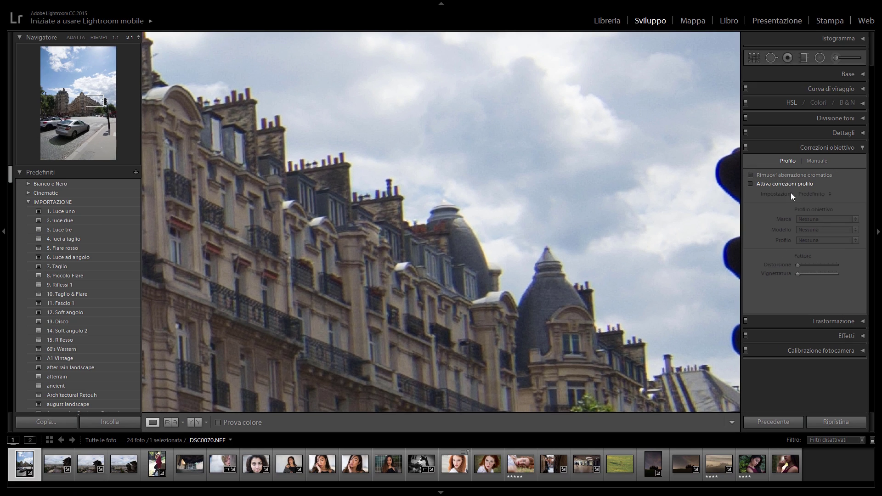
{"action": "left_click", "coordinate": [761, 184]}
{"action": "left_click_drag", "start_coordinate": [624, 233], "coordinate": [560, 219]}
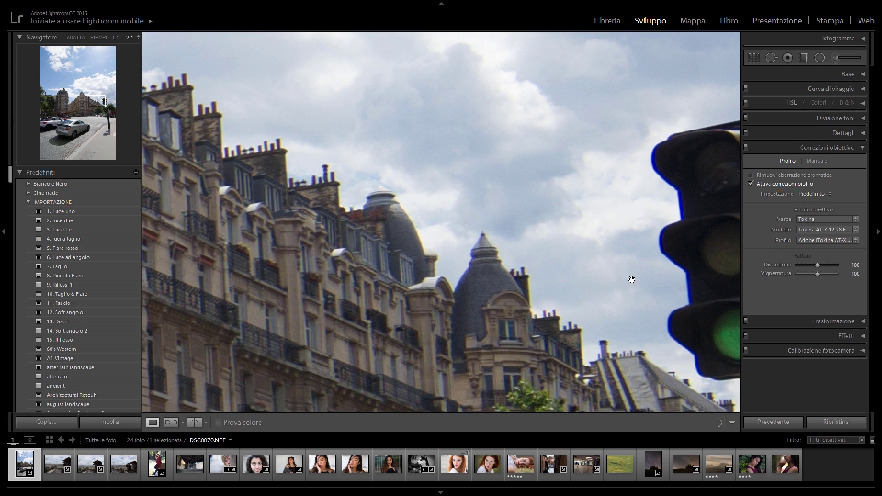
{"action": "left_click_drag", "start_coordinate": [630, 277], "coordinate": [585, 257]}
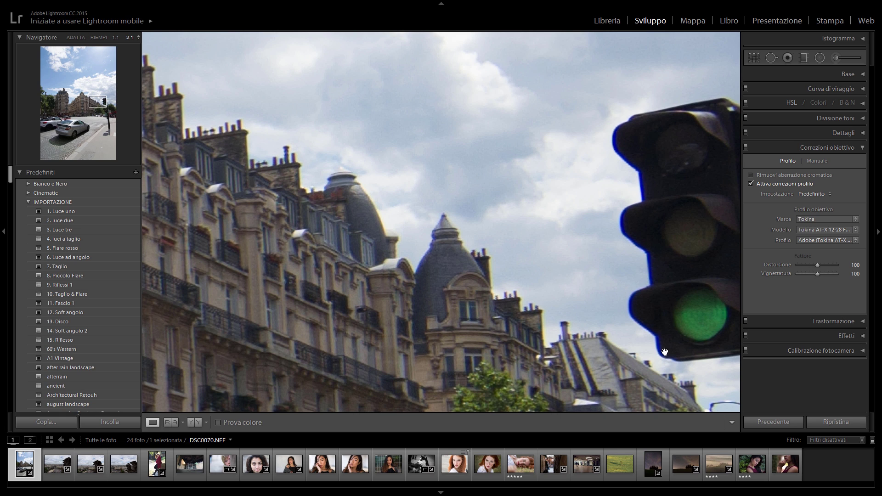
Enable Remove Chromatic Aberration, toggling it off and on to compare the traffic light's fringing
{"action": "left_click", "coordinate": [765, 175]}
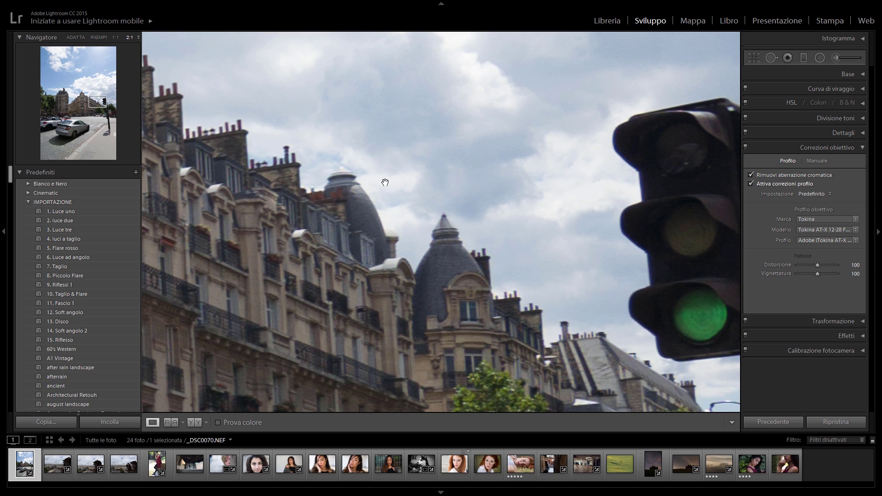
{"action": "left_click", "coordinate": [753, 175]}
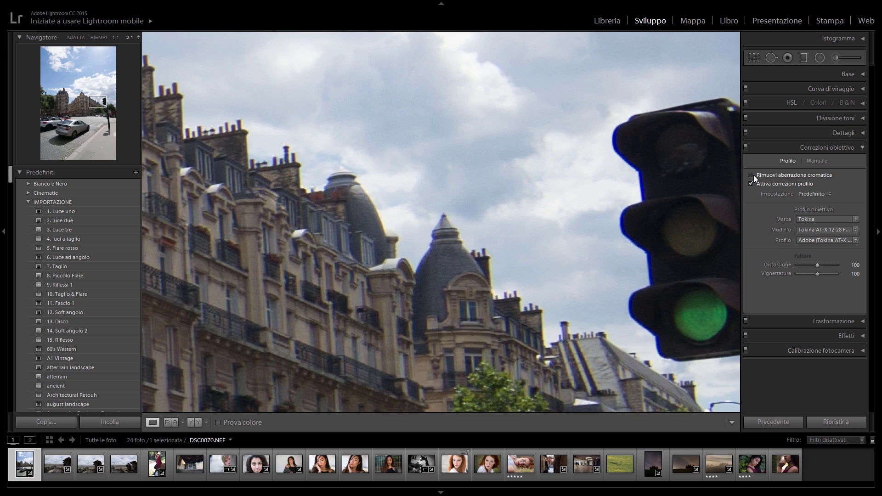
{"action": "left_click", "coordinate": [770, 176]}
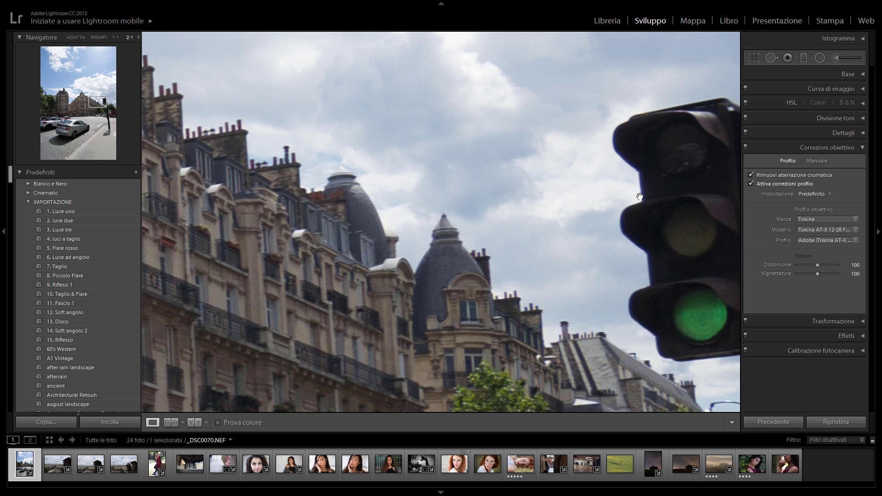
{"action": "left_click_drag", "start_coordinate": [624, 215], "coordinate": [513, 194]}
{"action": "mouse_move", "coordinate": [583, 253]}
{"action": "left_mouse_down"}
{"action": "mouse_move", "coordinate": [528, 233]}
{"action": "mouse_move", "coordinate": [569, 219]}
{"action": "left_mouse_up"}
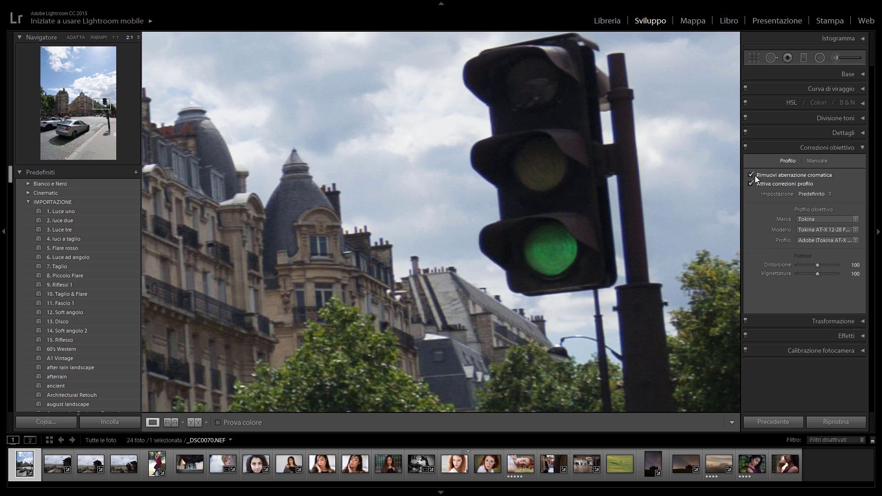
{"action": "left_click_drag", "start_coordinate": [430, 198], "coordinate": [504, 213]}
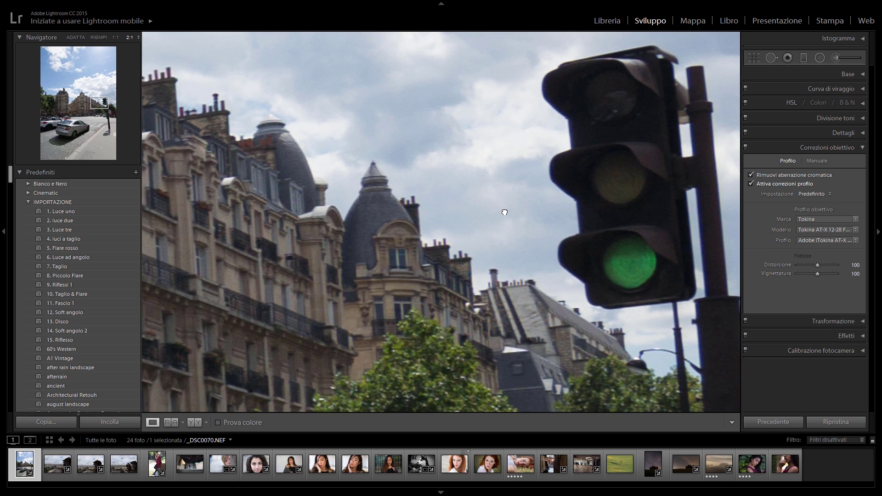
{"action": "left_click", "coordinate": [812, 161]}
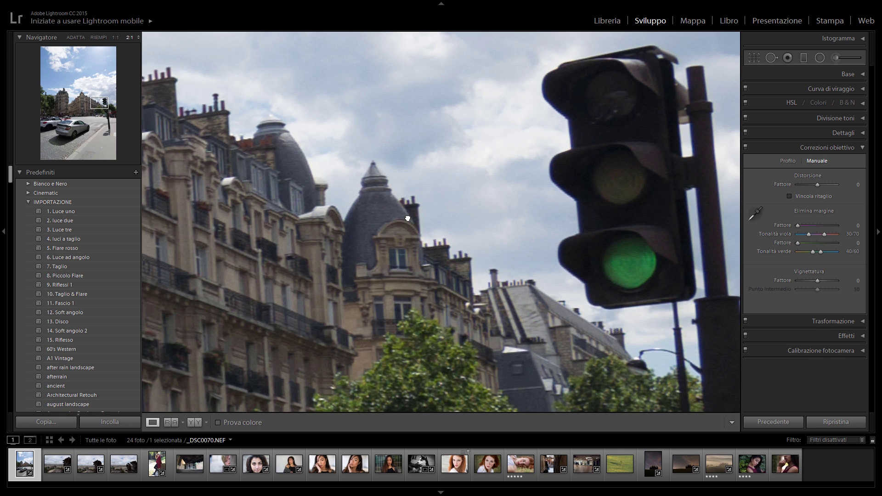
{"action": "left_click_drag", "start_coordinate": [642, 205], "coordinate": [706, 229]}
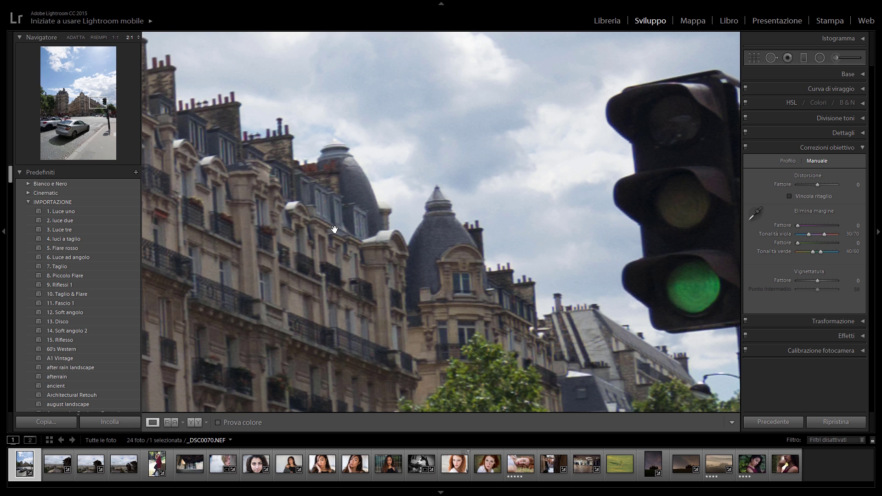
{"action": "left_click_drag", "start_coordinate": [336, 230], "coordinate": [394, 265]}
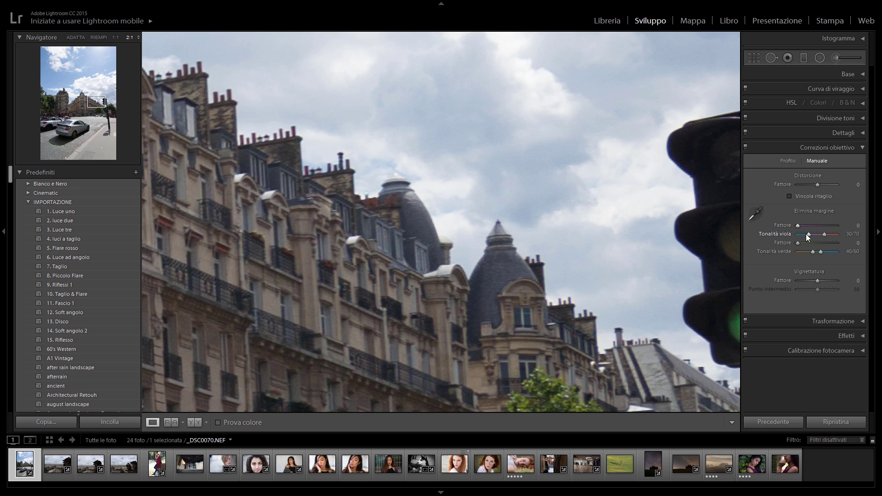
{"action": "left_click", "coordinate": [786, 161]}
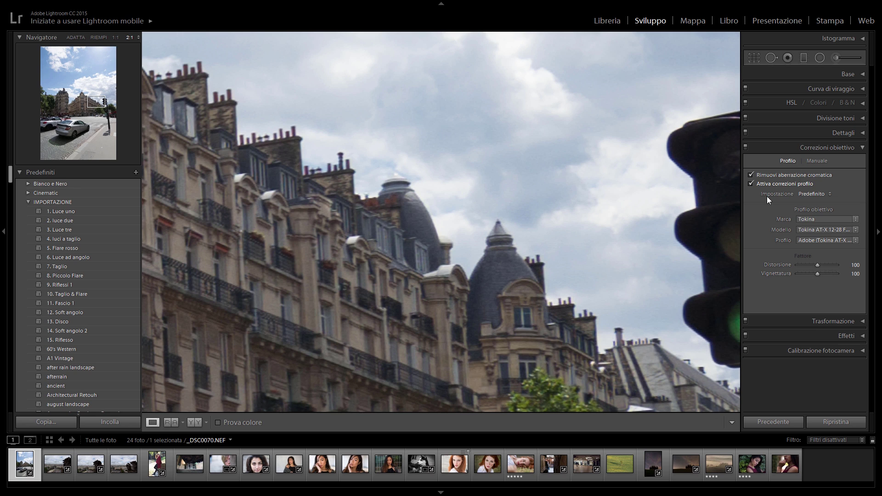
{"action": "left_click", "coordinate": [760, 175]}
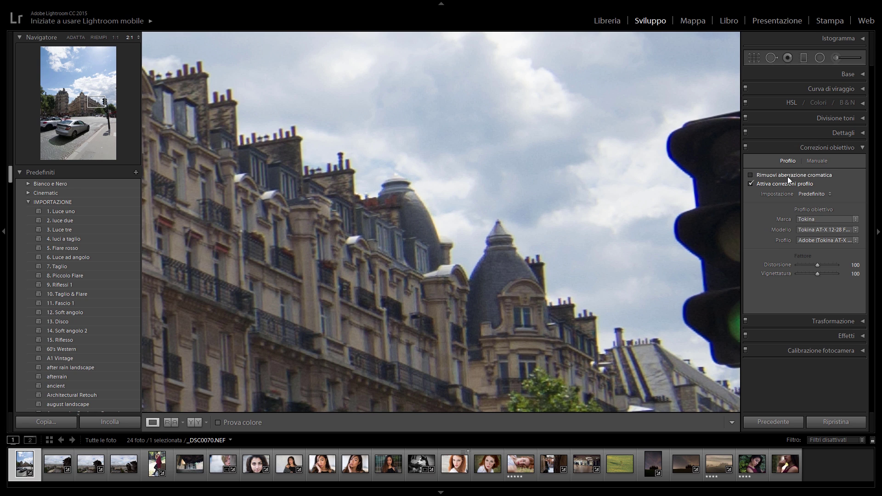
Pan the 2:1 view to the traffic light and show the Manual lens correction controls
{"action": "left_click_drag", "start_coordinate": [672, 217], "coordinate": [543, 183]}
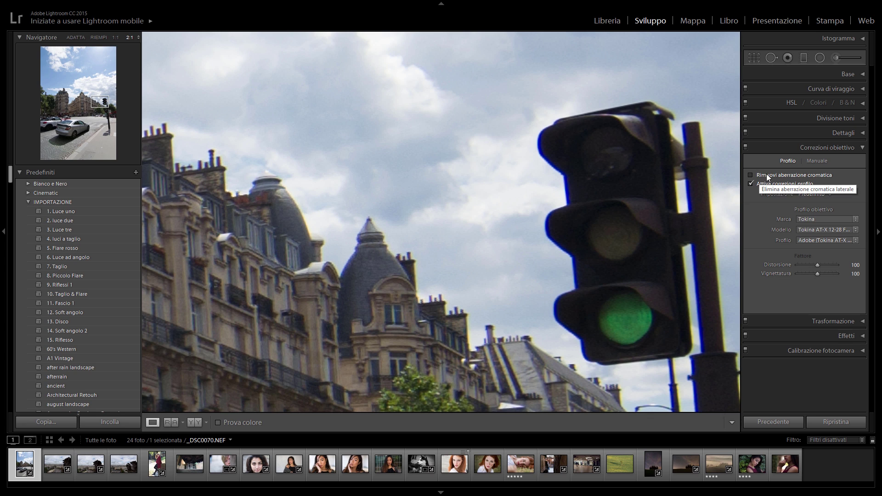
{"action": "left_click", "coordinate": [811, 162]}
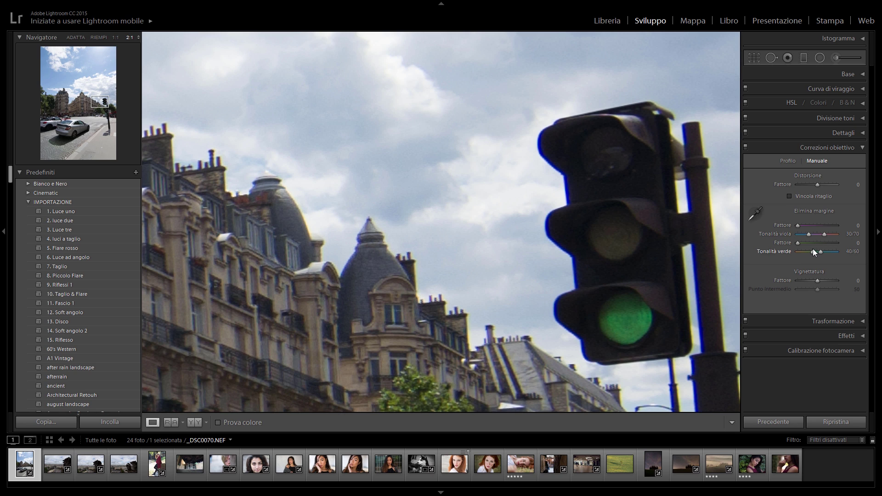
Narrow the purple hue range to 0/24, panning the zoomed photo to check the fringes
{"action": "left_click_drag", "start_coordinate": [815, 235], "coordinate": [805, 234]}
{"action": "mouse_move", "coordinate": [678, 248]}
{"action": "left_mouse_down"}
{"action": "mouse_move", "coordinate": [625, 192]}
{"action": "mouse_move", "coordinate": [625, 268]}
{"action": "left_mouse_up"}
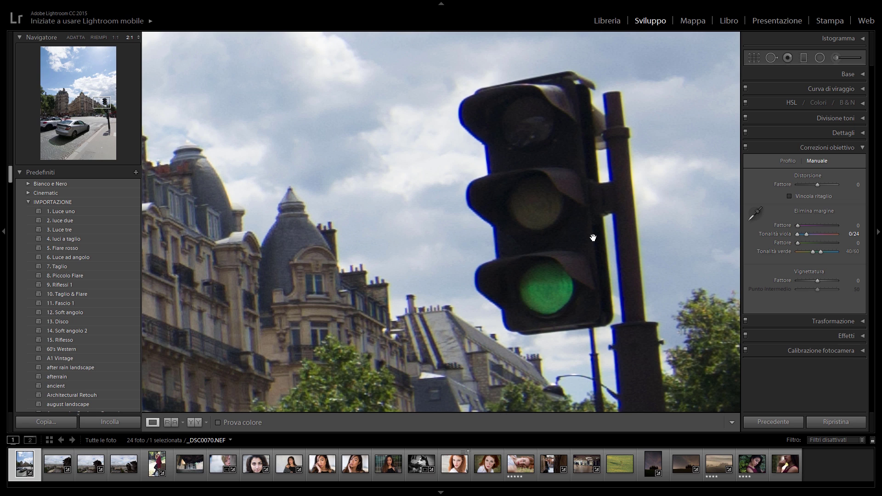
{"action": "left_click_drag", "start_coordinate": [499, 288], "coordinate": [503, 276]}
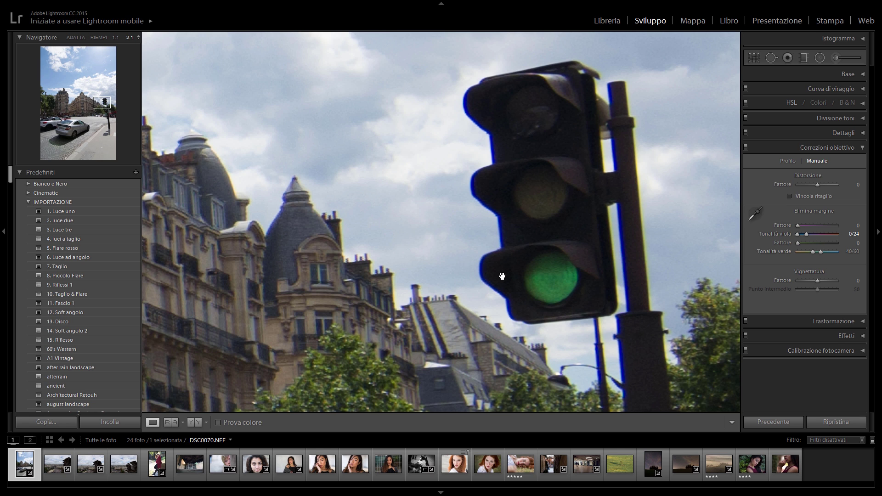
{"action": "left_click_drag", "start_coordinate": [200, 233], "coordinate": [335, 236]}
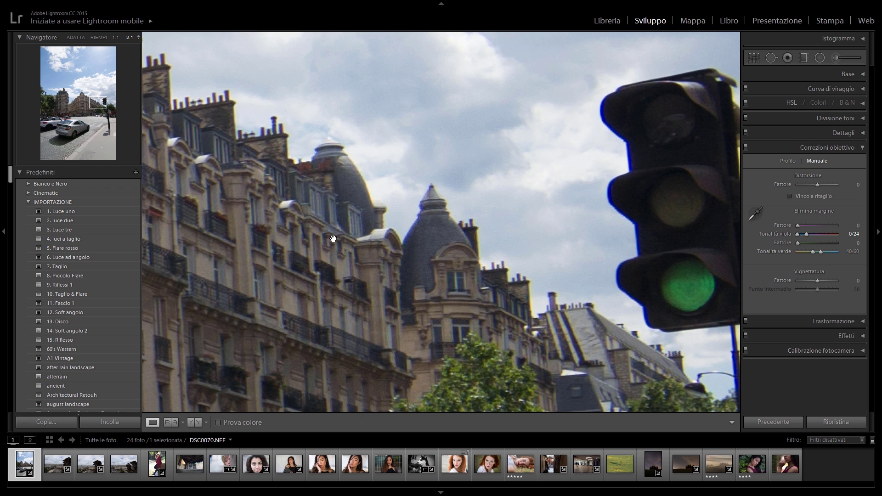
Reset the purple defringe amount to 0 and widen the green hue range to 61/100
{"action": "double_click", "coordinate": [730, 226]}
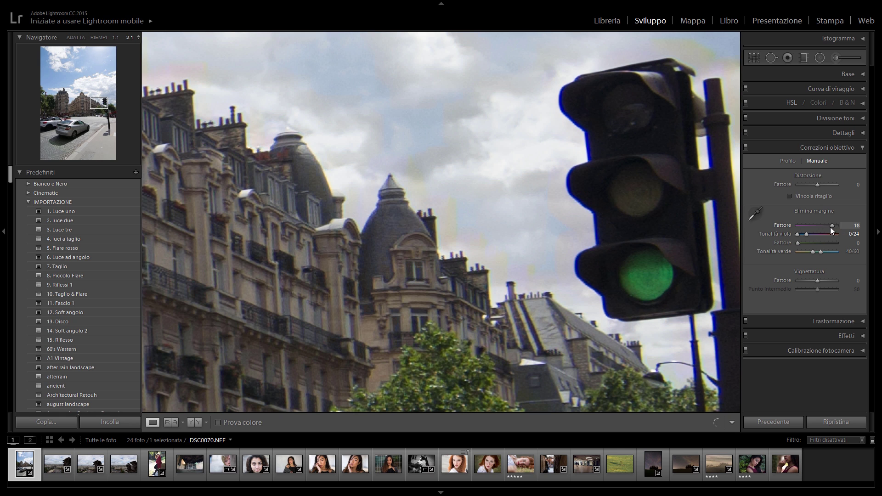
{"action": "left_click_drag", "start_coordinate": [830, 227], "coordinate": [828, 227]}
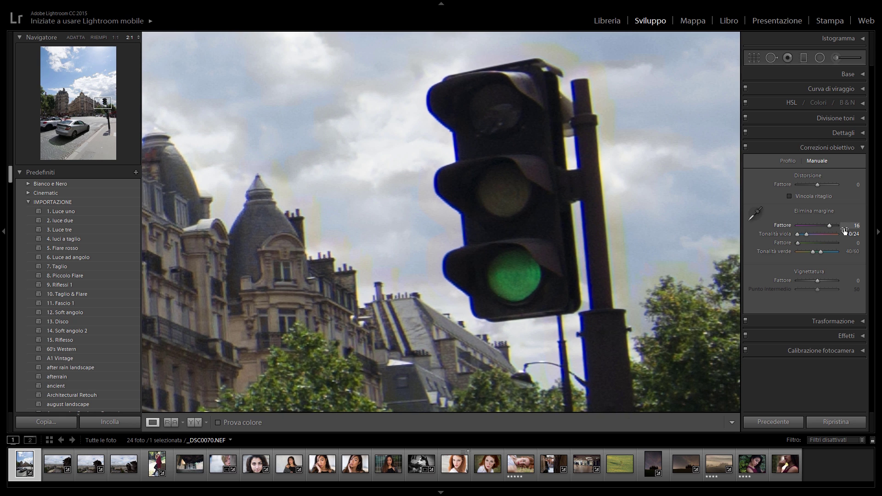
{"action": "double_click", "coordinate": [788, 226]}
{"action": "mouse_move", "coordinate": [820, 253]}
{"action": "left_mouse_down"}
{"action": "mouse_move", "coordinate": [835, 252]}
{"action": "mouse_move", "coordinate": [813, 252]}
{"action": "left_mouse_up"}
Re-enable Remove Chromatic Aberration under Profile, return to Manual, and inspect below the traffic light
{"action": "left_click", "coordinate": [786, 164]}
{"action": "left_click", "coordinate": [773, 177]}
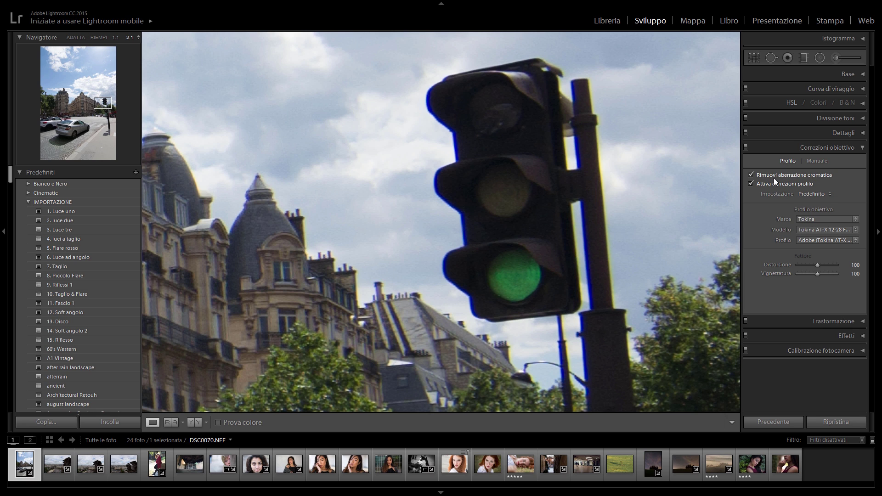
{"action": "left_click", "coordinate": [812, 160]}
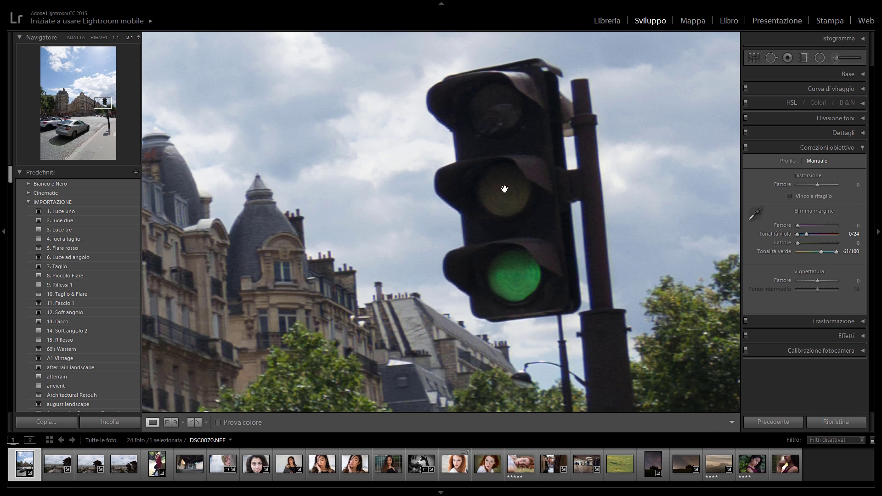
{"action": "mouse_move", "coordinate": [592, 293]}
{"action": "left_mouse_down"}
{"action": "mouse_move", "coordinate": [519, 161]}
{"action": "mouse_move", "coordinate": [696, 344]}
{"action": "left_mouse_up"}
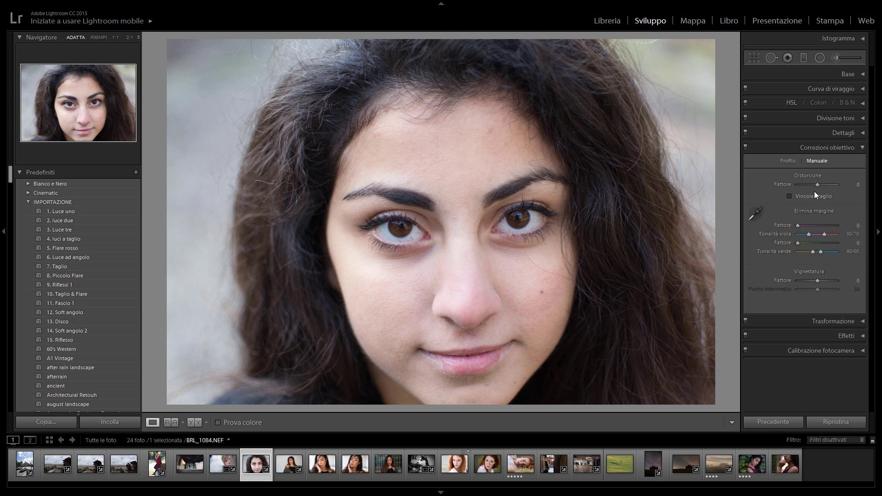
Preview strong distortion correction, then set the portrait's distortion amount to −11
{"action": "left_click_drag", "start_coordinate": [813, 183], "coordinate": [814, 182]}
{"action": "left_click_drag", "start_coordinate": [818, 187], "coordinate": [843, 189]}
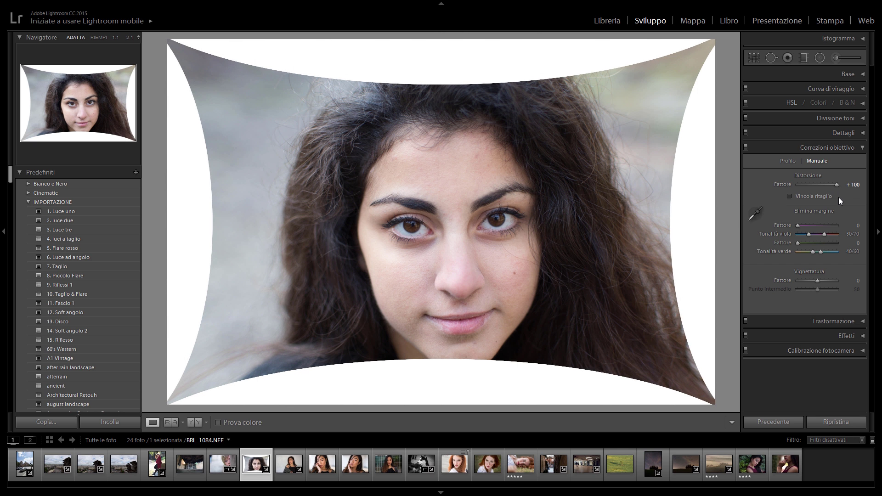
{"action": "mouse_move", "coordinate": [837, 186]}
{"action": "left_mouse_down"}
{"action": "mouse_move", "coordinate": [796, 186]}
{"action": "mouse_move", "coordinate": [814, 186]}
{"action": "left_mouse_up"}
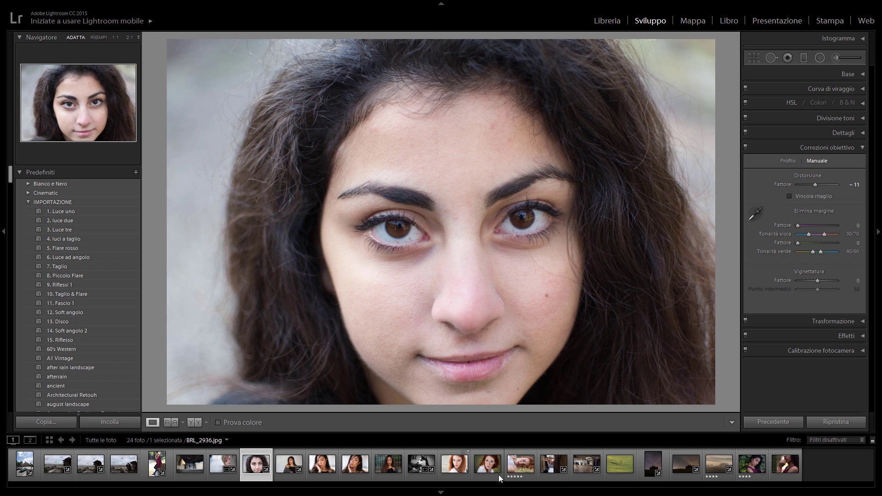
Select the red-haired portrait, try distortion values up to +55, then reset distortion to 0
{"action": "left_click", "coordinate": [482, 465]}
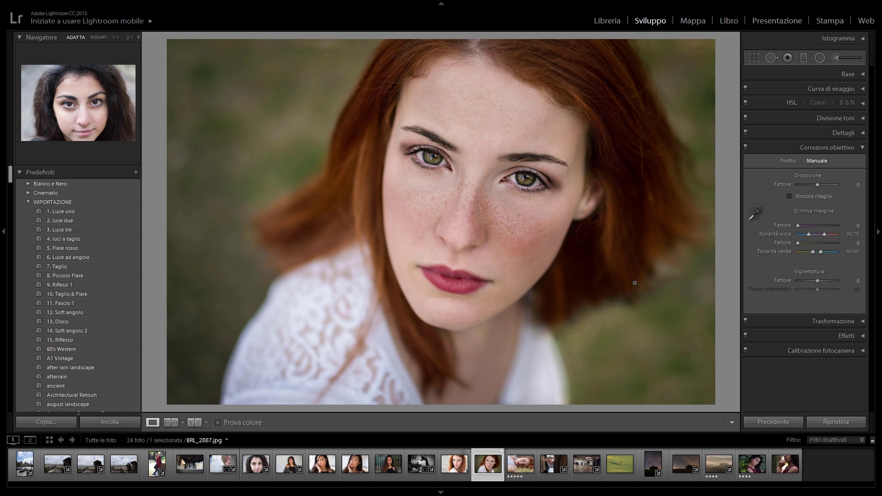
{"action": "left_click", "coordinate": [817, 184]}
{"action": "left_click_drag", "start_coordinate": [819, 183], "coordinate": [808, 184]}
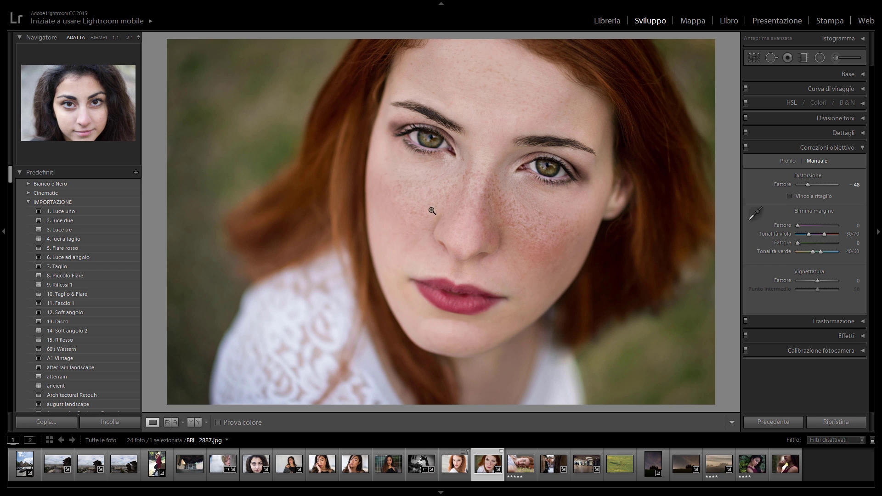
{"action": "mouse_move", "coordinate": [808, 185]}
{"action": "left_mouse_down"}
{"action": "mouse_move", "coordinate": [817, 185]}
{"action": "mouse_move", "coordinate": [806, 188]}
{"action": "left_mouse_up"}
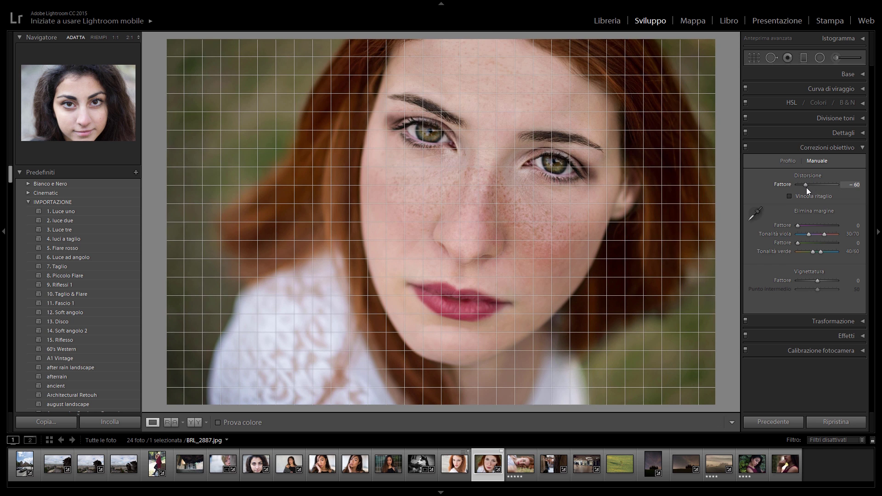
{"action": "left_click_drag", "start_coordinate": [805, 187], "coordinate": [828, 189]}
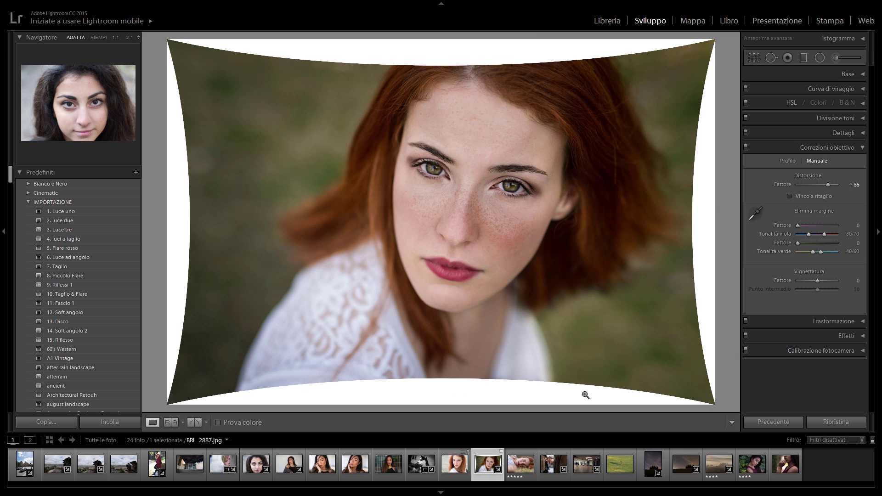
{"action": "double_click", "coordinate": [825, 187]}
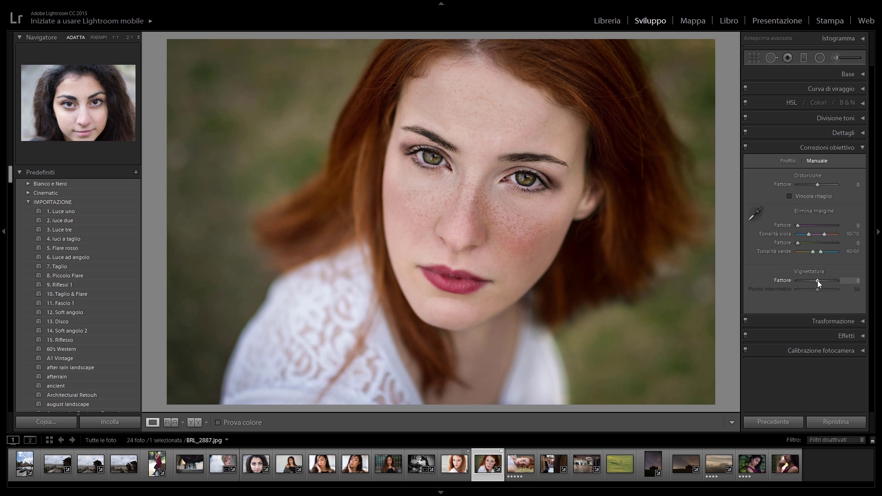
Set the manual vignetting amount to −100 with its midpoint at 100
{"action": "left_click_drag", "start_coordinate": [817, 280], "coordinate": [852, 283]}
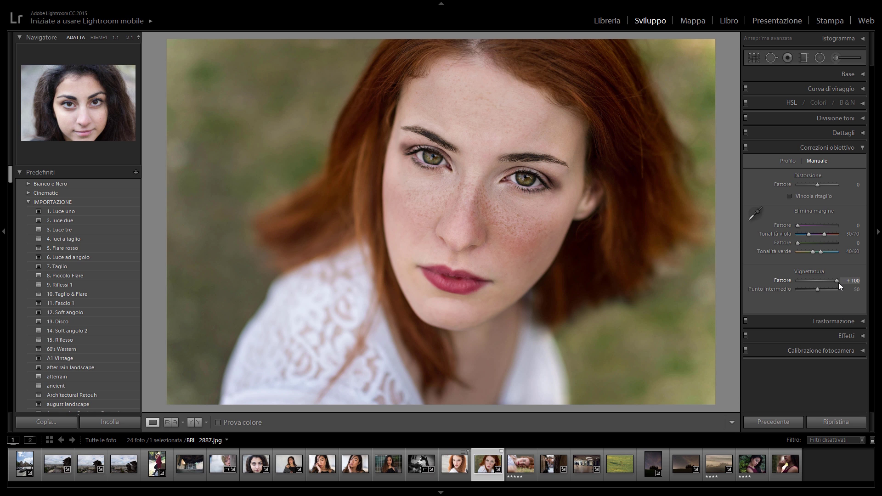
{"action": "left_click_drag", "start_coordinate": [844, 282], "coordinate": [779, 283]}
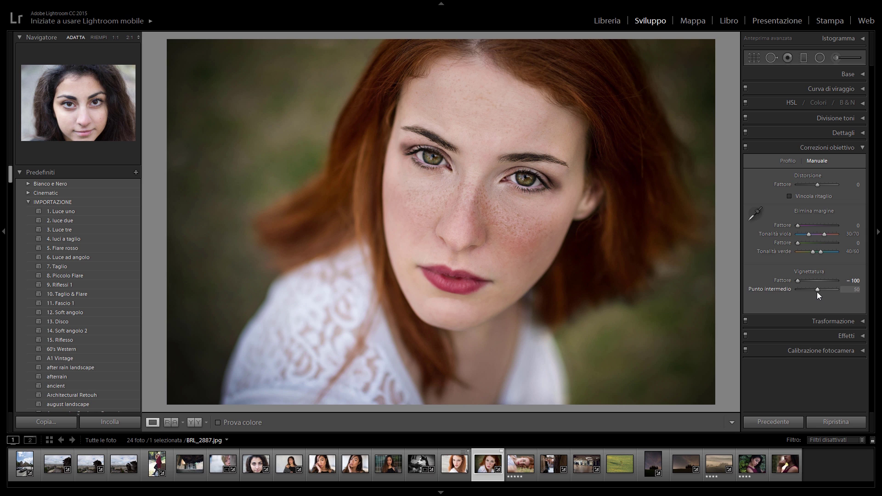
{"action": "left_click_drag", "start_coordinate": [816, 291], "coordinate": [765, 291]}
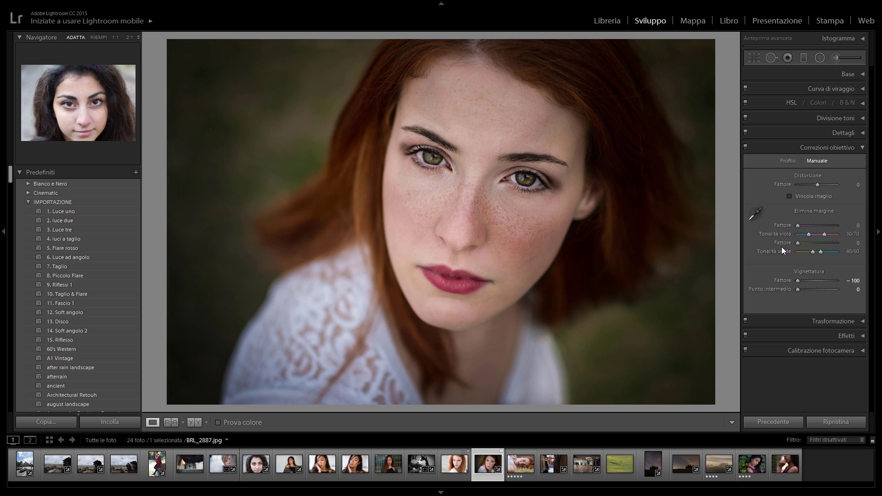
{"action": "left_click_drag", "start_coordinate": [797, 289], "coordinate": [845, 290]}
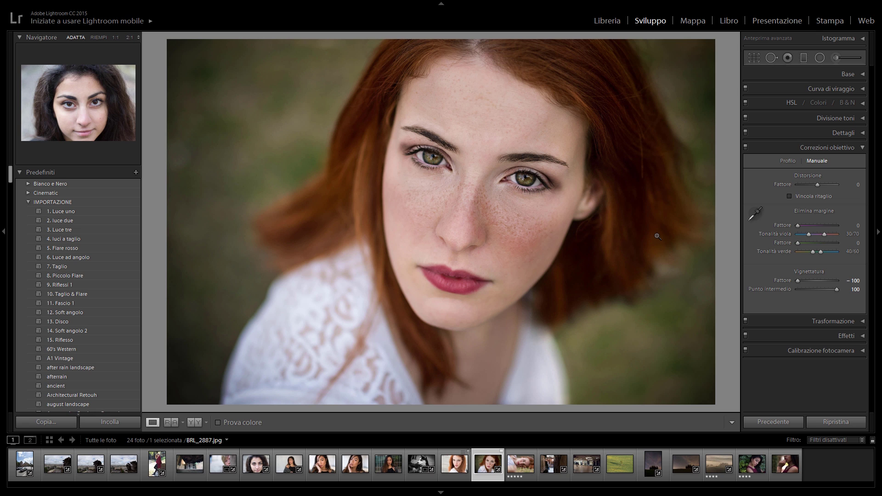
{"action": "left_click", "coordinate": [850, 337]}
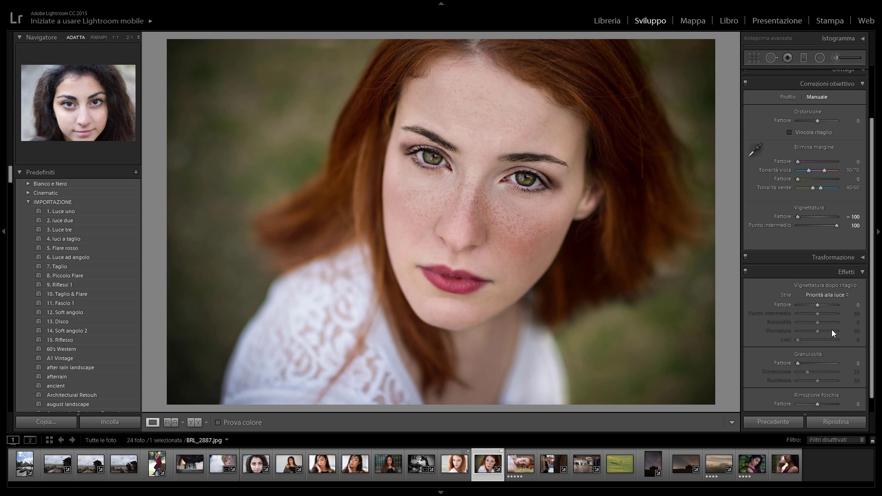
{"action": "scroll", "coordinate": [821, 320], "scroll_direction": "down", "scroll_amount": 1}
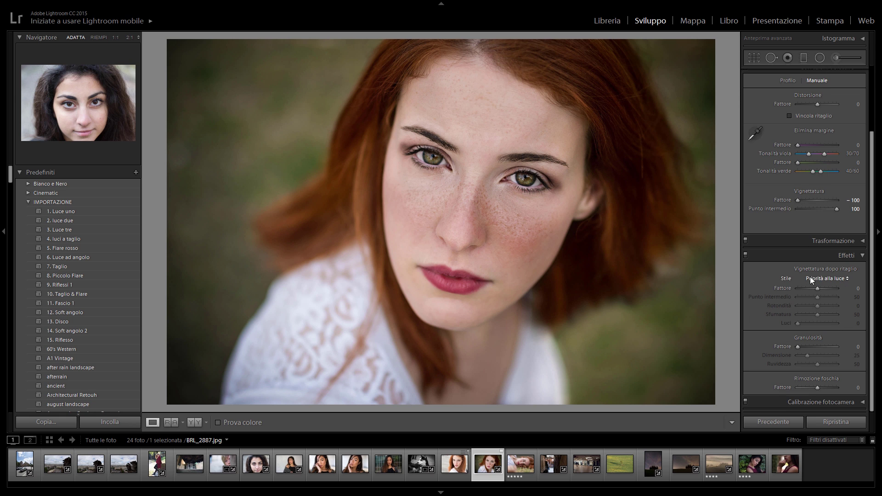
{"action": "left_click", "coordinate": [857, 256]}
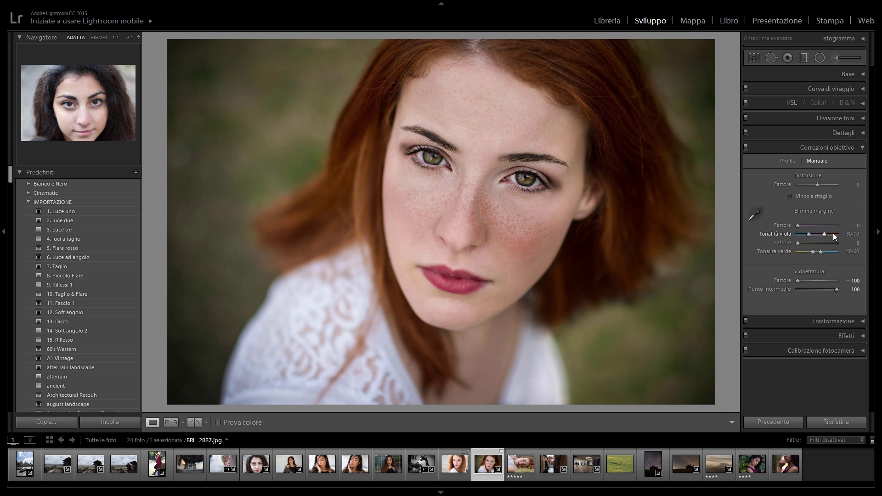
Set vignetting to +4, enable Constrain Crop, and push distortion correction to +100
{"action": "mouse_move", "coordinate": [797, 280]}
{"action": "left_mouse_down"}
{"action": "mouse_move", "coordinate": [822, 281]}
{"action": "mouse_move", "coordinate": [789, 280]}
{"action": "mouse_move", "coordinate": [818, 281]}
{"action": "left_mouse_up"}
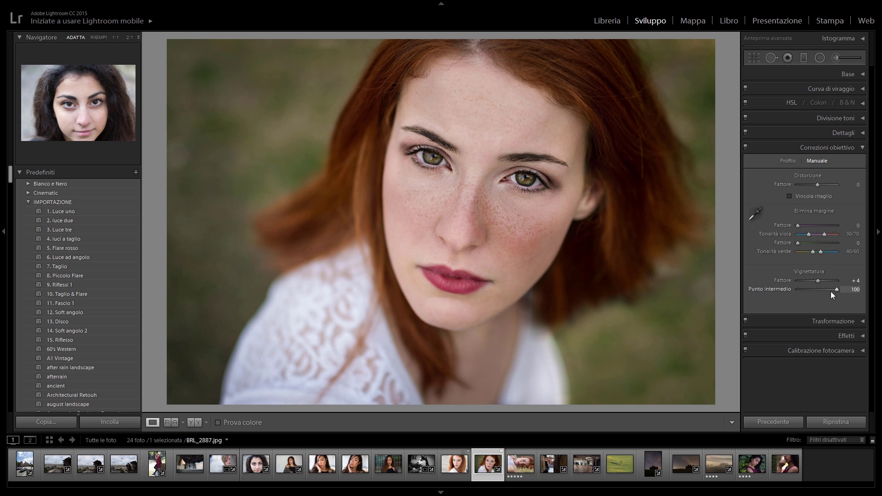
{"action": "left_click", "coordinate": [799, 198]}
{"action": "mouse_move", "coordinate": [817, 185]}
{"action": "left_mouse_down"}
{"action": "mouse_move", "coordinate": [801, 185]}
{"action": "mouse_move", "coordinate": [837, 186]}
{"action": "mouse_move", "coordinate": [798, 186]}
{"action": "mouse_move", "coordinate": [839, 186]}
{"action": "mouse_move", "coordinate": [792, 189]}
{"action": "mouse_move", "coordinate": [846, 192]}
{"action": "left_mouse_up"}
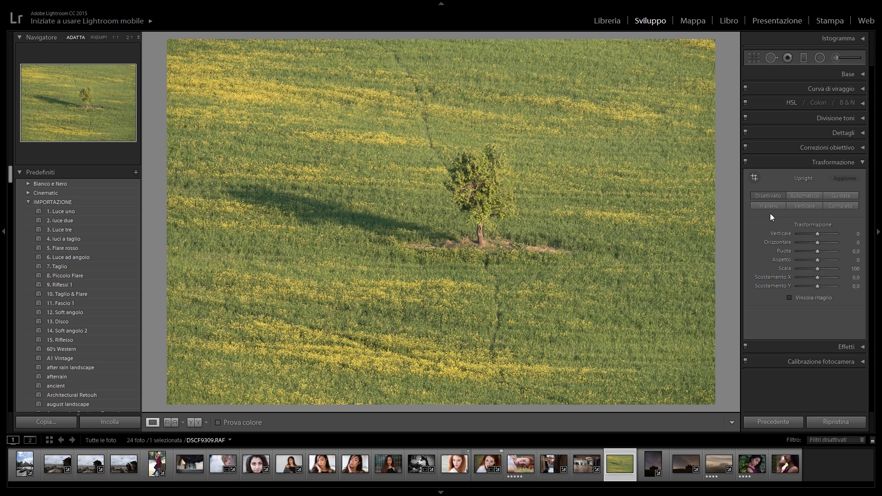
{"action": "left_click", "coordinate": [855, 164]}
{"action": "left_click", "coordinate": [828, 167]}
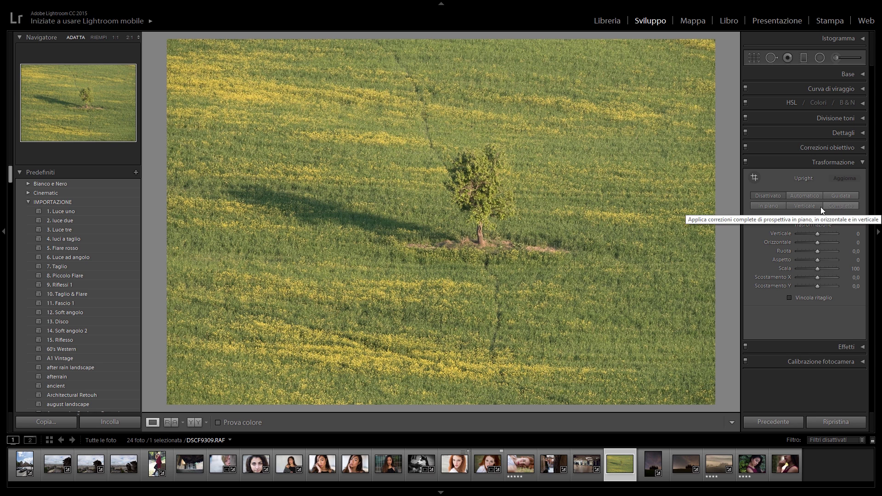
{"action": "left_click", "coordinate": [803, 199]}
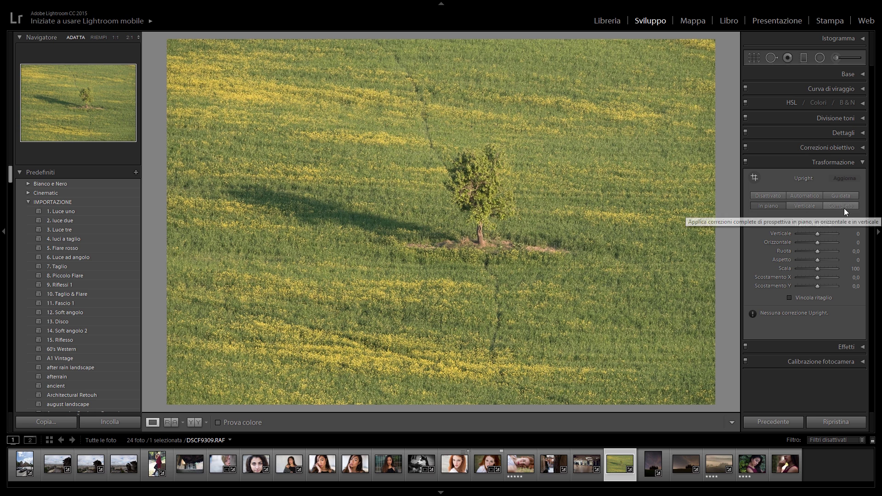
{"action": "left_click", "coordinate": [814, 249]}
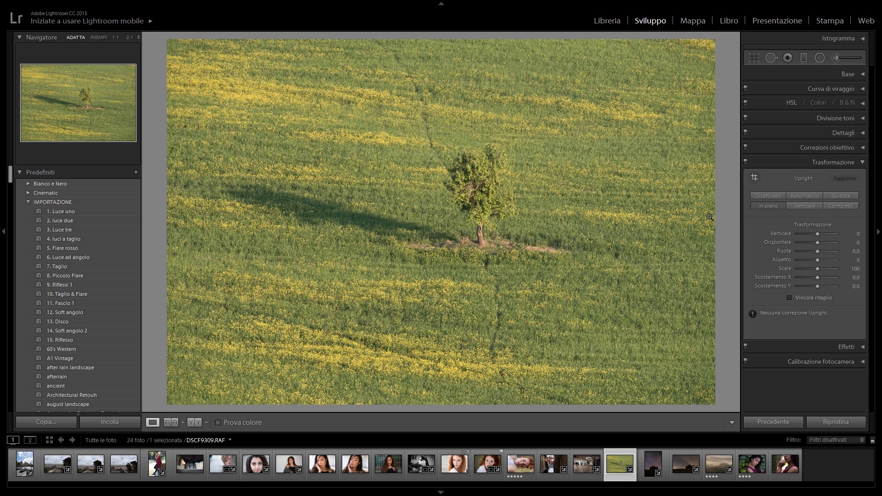
{"action": "left_click", "coordinate": [156, 463]}
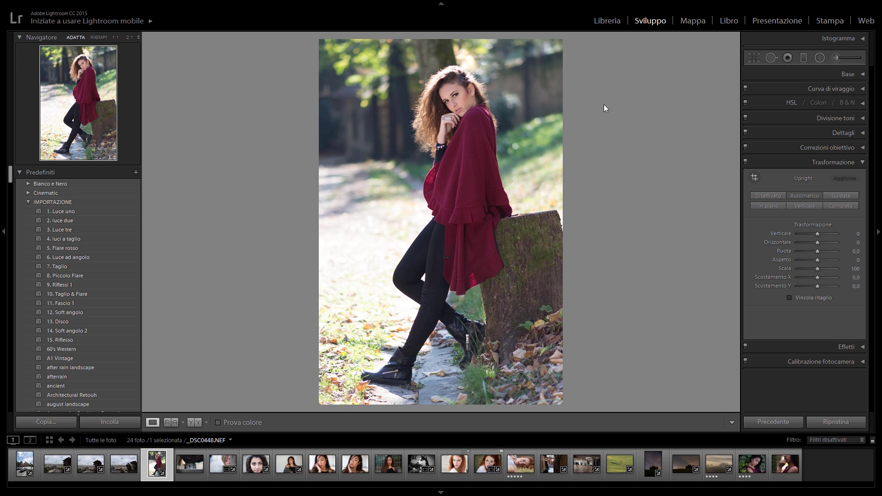
{"action": "left_click", "coordinate": [803, 195]}
{"action": "left_click", "coordinate": [745, 161]}
{"action": "left_click", "coordinate": [746, 161]}
{"action": "left_click", "coordinate": [800, 208]}
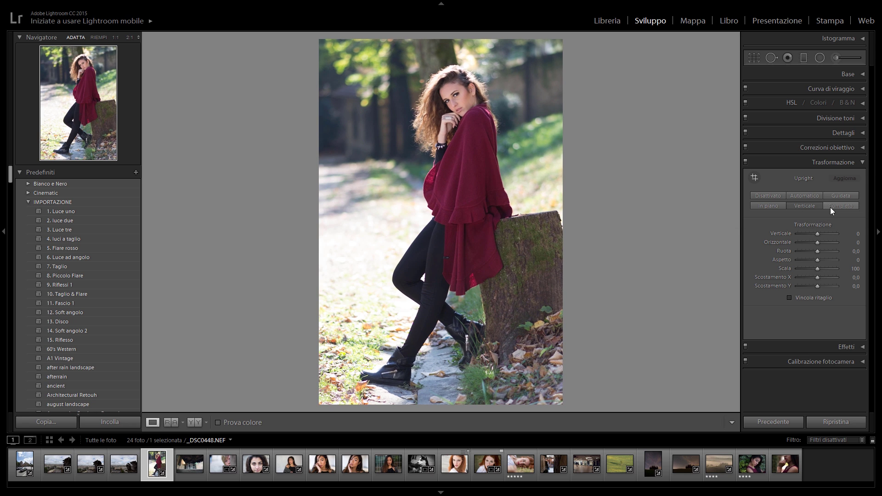
{"action": "left_click", "coordinate": [804, 208]}
{"action": "left_click", "coordinate": [779, 206]}
{"action": "left_click", "coordinate": [773, 206]}
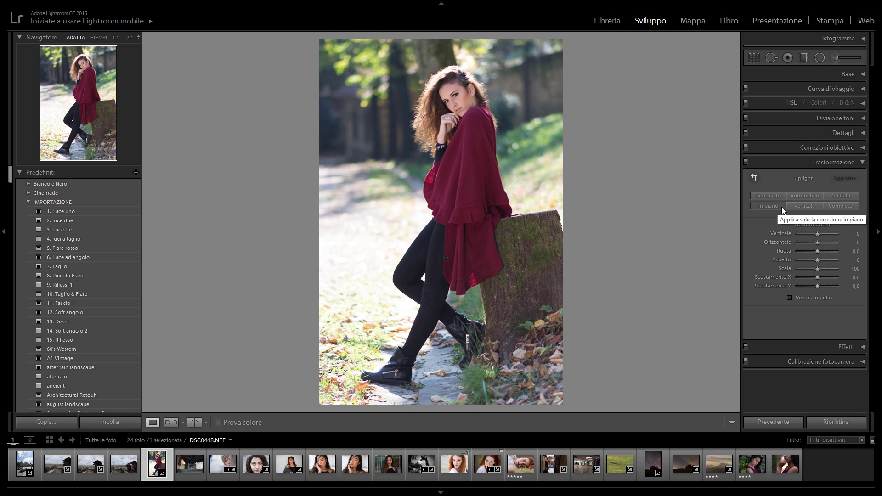
{"action": "left_click", "coordinate": [829, 208]}
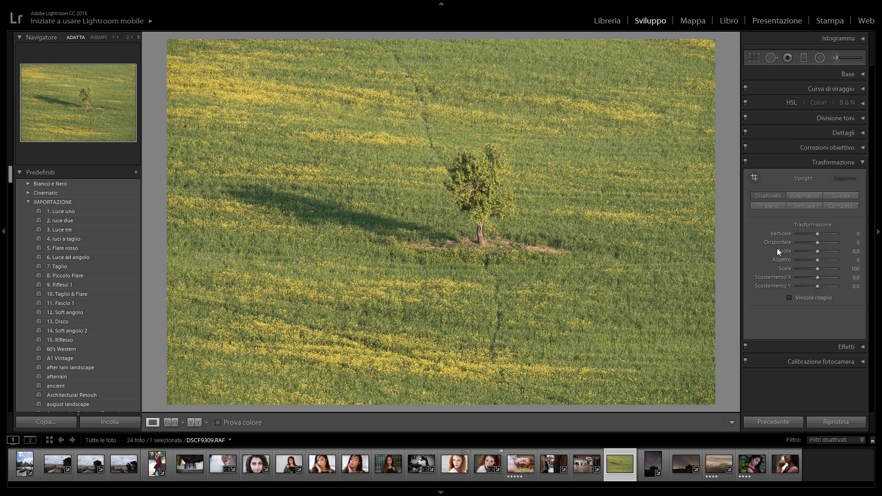
Rotate the field photo +0.4 and return Aspect to 0 after testing an extreme
{"action": "mouse_move", "coordinate": [816, 251]}
{"action": "left_mouse_down"}
{"action": "mouse_move", "coordinate": [827, 252]}
{"action": "mouse_move", "coordinate": [818, 253]}
{"action": "left_mouse_up"}
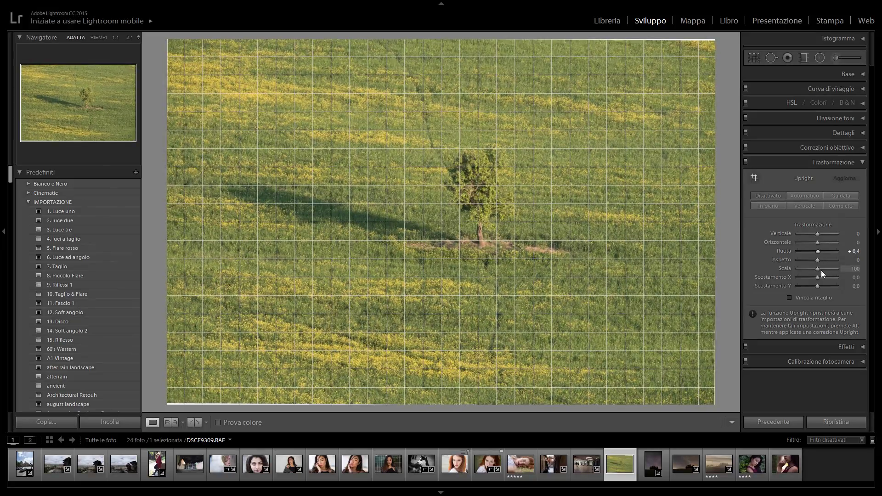
{"action": "mouse_move", "coordinate": [817, 260]}
{"action": "left_mouse_down"}
{"action": "mouse_move", "coordinate": [827, 260]}
{"action": "mouse_move", "coordinate": [782, 261]}
{"action": "mouse_move", "coordinate": [855, 261]}
{"action": "left_mouse_up"}
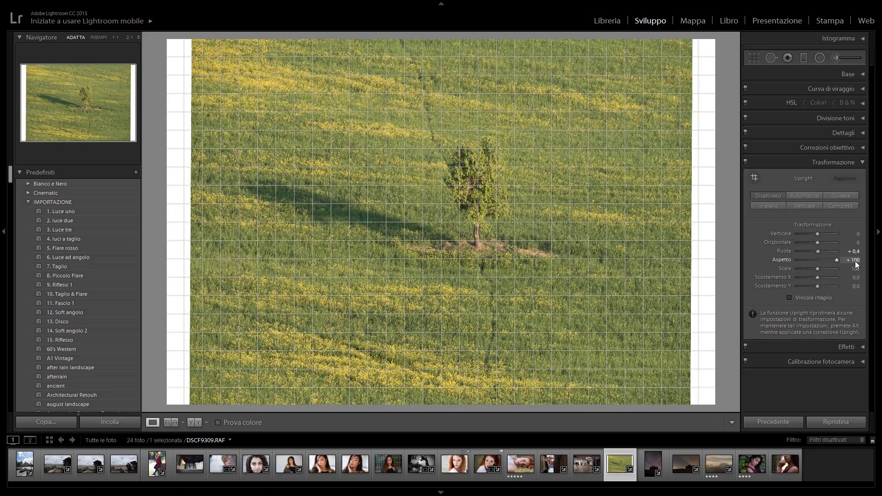
{"action": "mouse_move", "coordinate": [838, 261]}
{"action": "left_mouse_down"}
{"action": "mouse_move", "coordinate": [807, 277]}
{"action": "mouse_move", "coordinate": [815, 273]}
{"action": "left_mouse_up"}
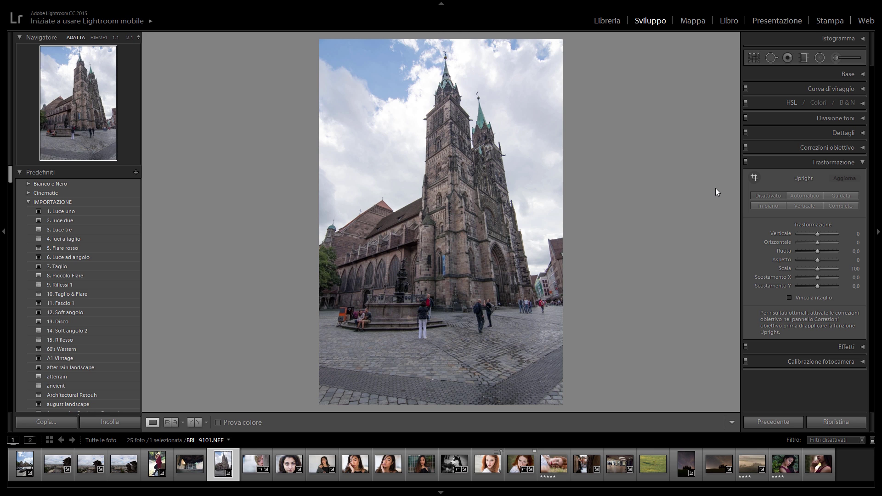
With Guided Upright, place a horizontal guide across the square and a vertical guide along the main tower
{"action": "left_click", "coordinate": [755, 179]}
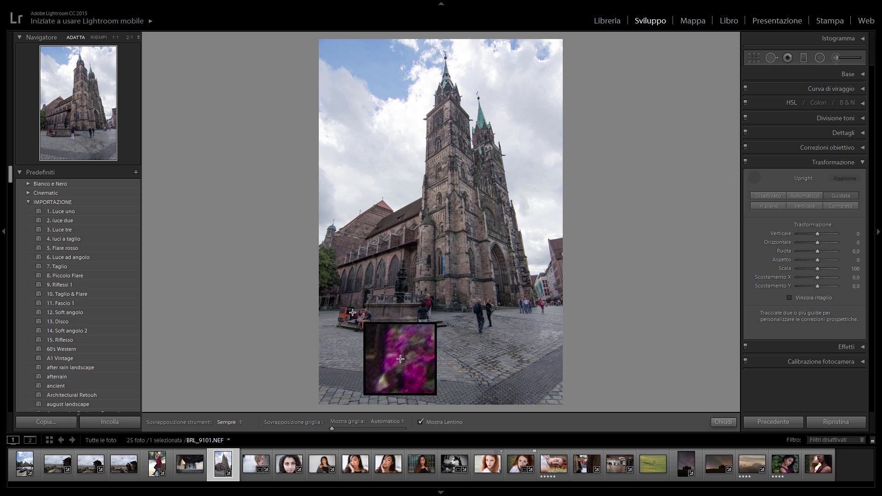
{"action": "left_click_drag", "start_coordinate": [316, 315], "coordinate": [565, 313]}
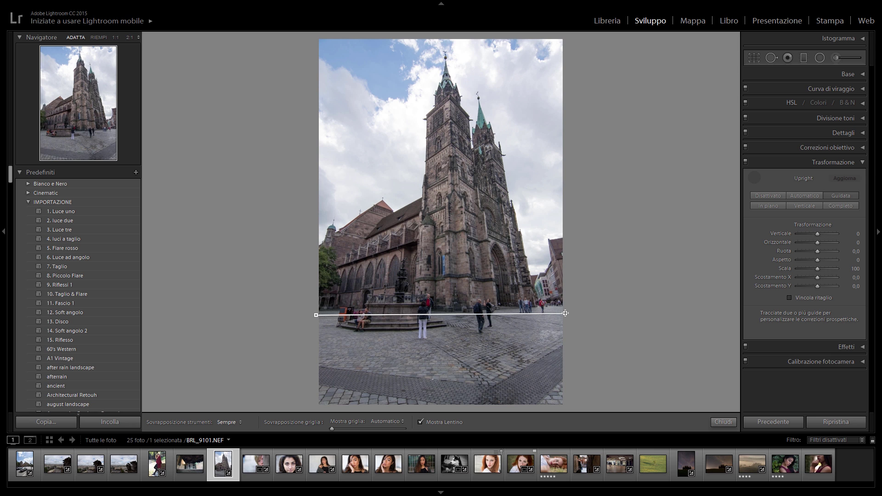
{"action": "left_click_drag", "start_coordinate": [565, 313], "coordinate": [565, 313]}
{"action": "left_click_drag", "start_coordinate": [450, 36], "coordinate": [454, 320]}
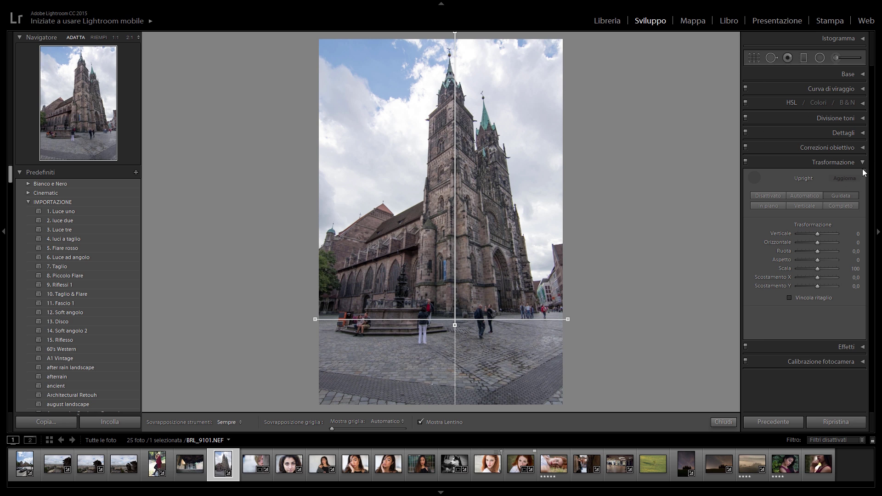
Toggle the Transform correction off and on repeatedly to compare, leaving it on
{"action": "left_click", "coordinate": [746, 160]}
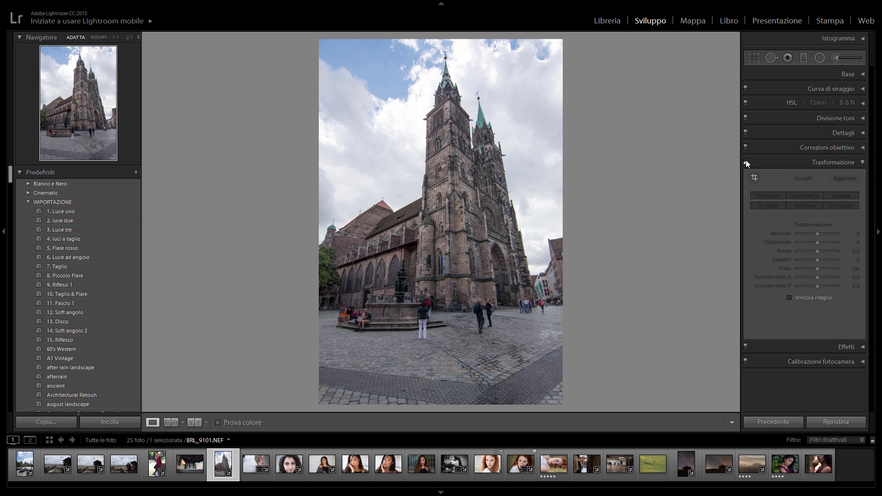
{"action": "left_click", "coordinate": [745, 162]}
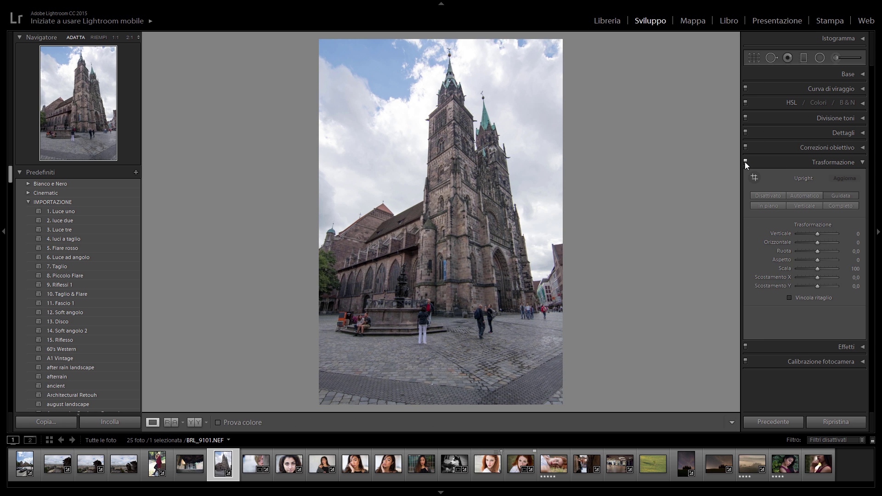
{"action": "left_click", "coordinate": [745, 161]}
{"action": "left_click", "coordinate": [745, 162]}
{"action": "left_click", "coordinate": [745, 162]}
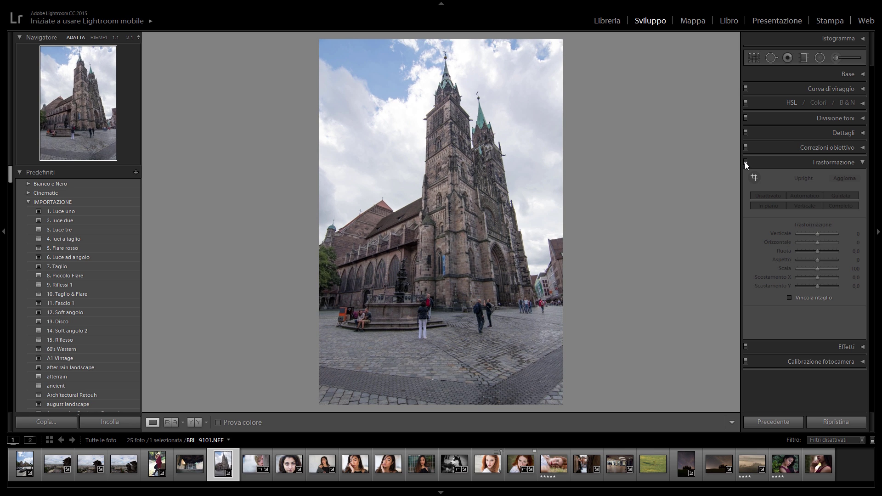
{"action": "left_click", "coordinate": [745, 162]}
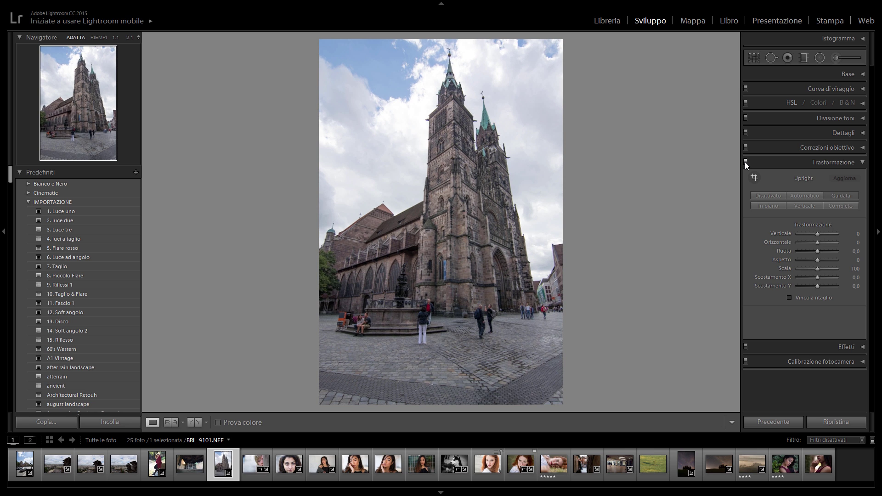
{"action": "left_click", "coordinate": [745, 162]}
{"action": "left_click", "coordinate": [745, 162]}
Redraw the cathedral guides, tilt the vertical guide to match the tower, and close Guided Upright
{"action": "left_click", "coordinate": [753, 175]}
{"action": "left_click_drag", "start_coordinate": [315, 319], "coordinate": [568, 319]}
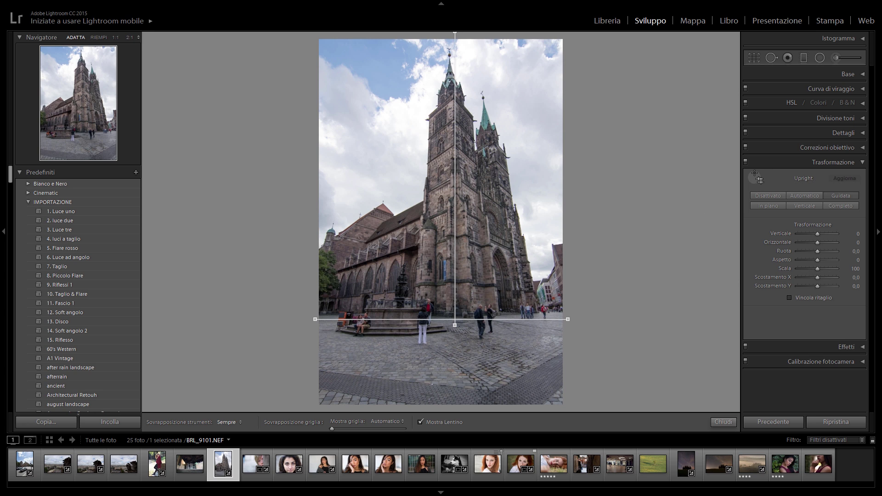
{"action": "mouse_move", "coordinate": [454, 32]}
{"action": "left_mouse_down"}
{"action": "mouse_move", "coordinate": [456, 326]}
{"action": "mouse_move", "coordinate": [440, 327]}
{"action": "left_mouse_up"}
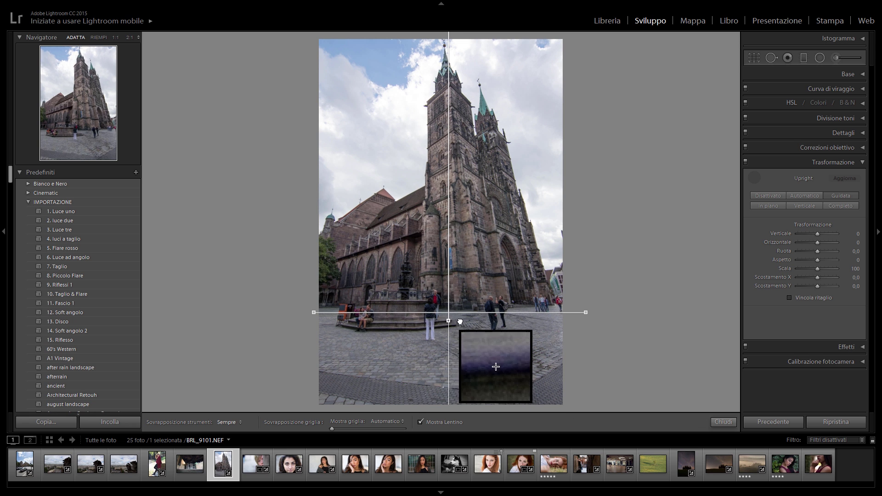
{"action": "mouse_move", "coordinate": [440, 327]}
{"action": "left_mouse_down"}
{"action": "mouse_move", "coordinate": [500, 322]}
{"action": "mouse_move", "coordinate": [472, 337]}
{"action": "left_mouse_up"}
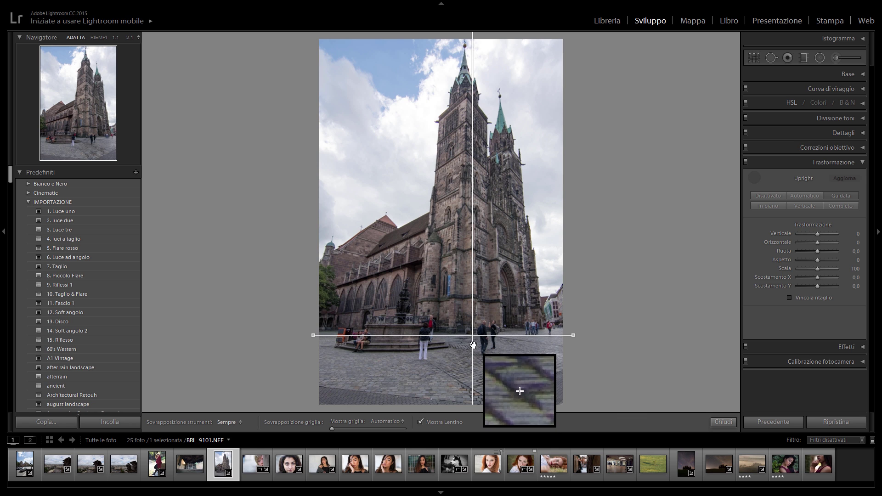
{"action": "left_click_drag", "start_coordinate": [472, 344], "coordinate": [463, 339]}
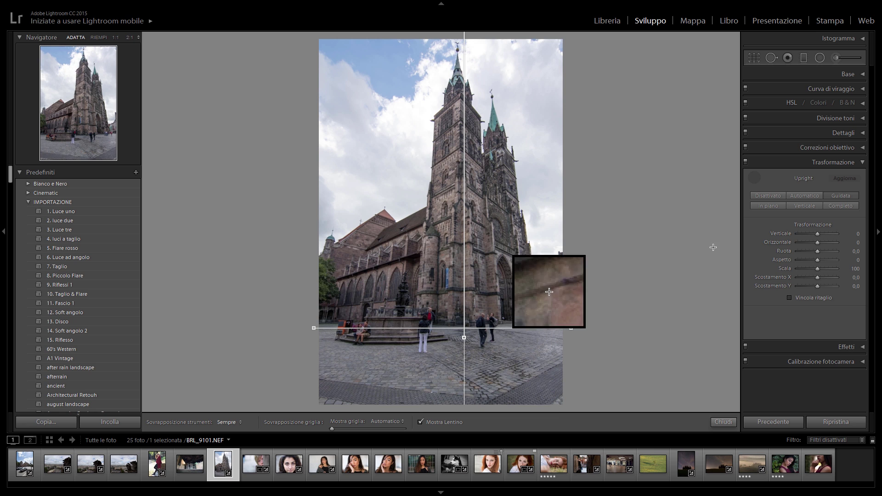
{"action": "left_click", "coordinate": [753, 177]}
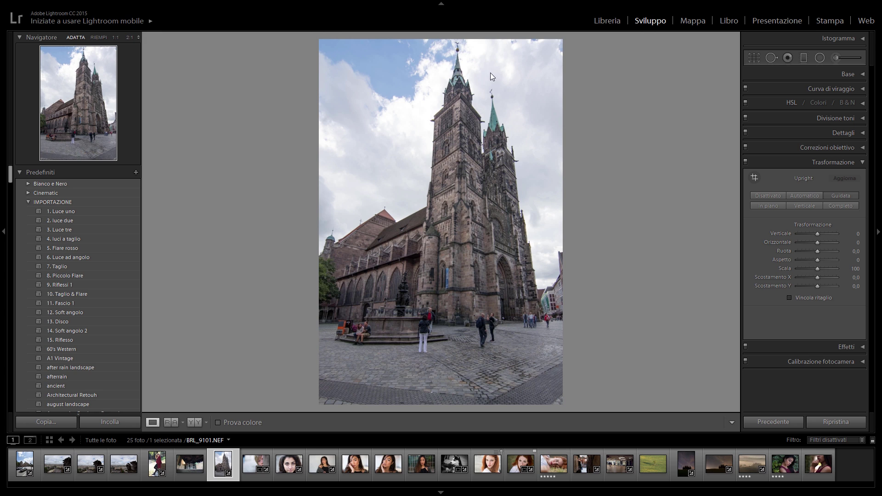
Zoom to 2:1 on the spire tip, return to Fit view, and collapse the Transform panel
{"action": "left_click", "coordinate": [460, 47]}
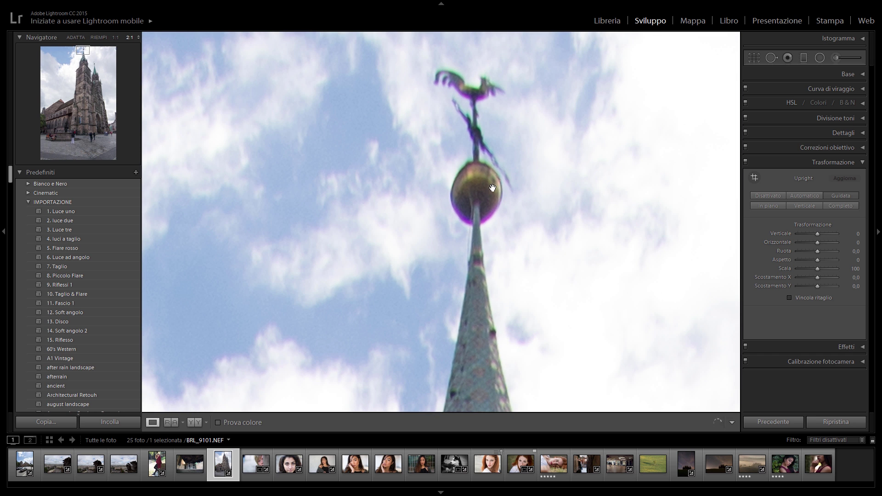
{"action": "left_click", "coordinate": [503, 216]}
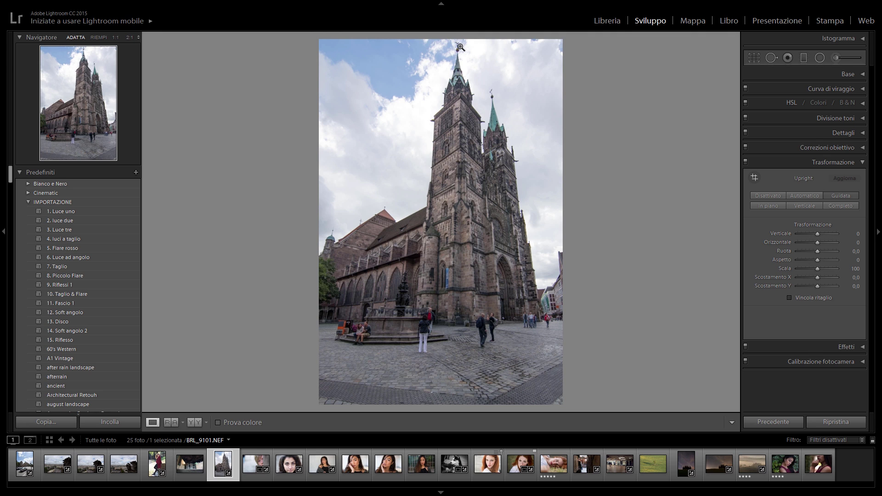
{"action": "left_click", "coordinate": [862, 162]}
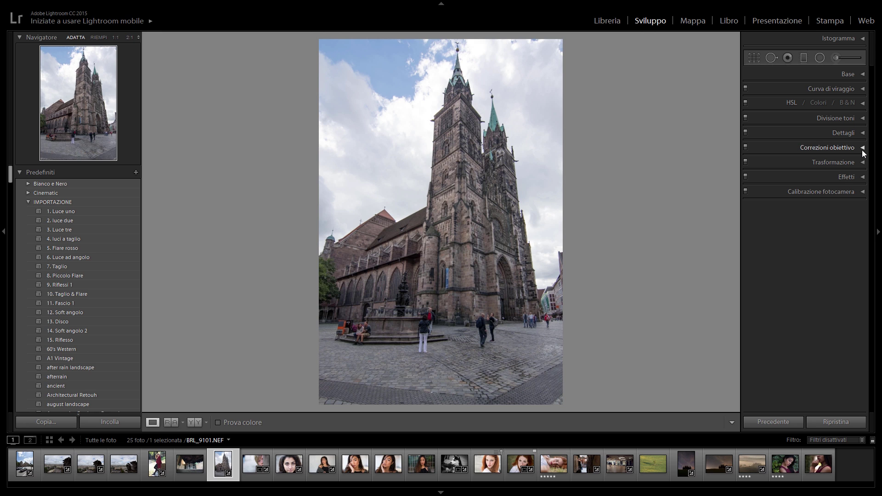
Expand Lens Corrections and enable profile corrections for the Tokina lens
{"action": "left_click", "coordinate": [862, 147]}
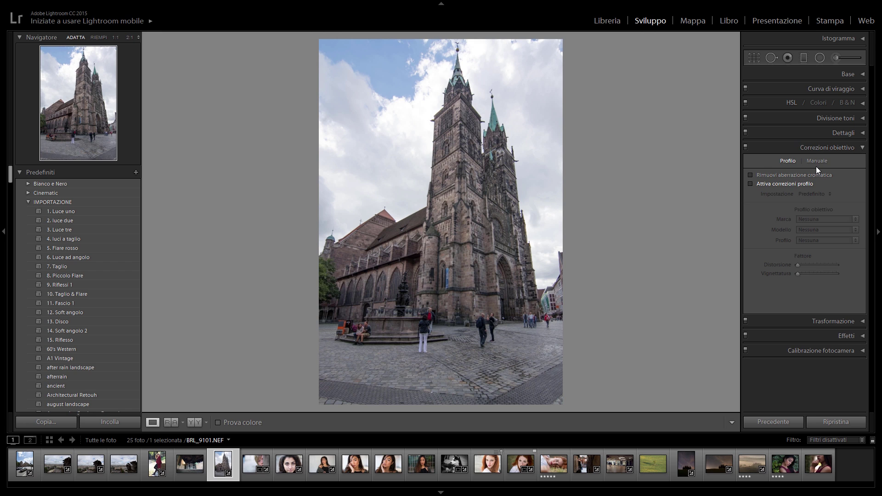
{"action": "left_click", "coordinate": [763, 183]}
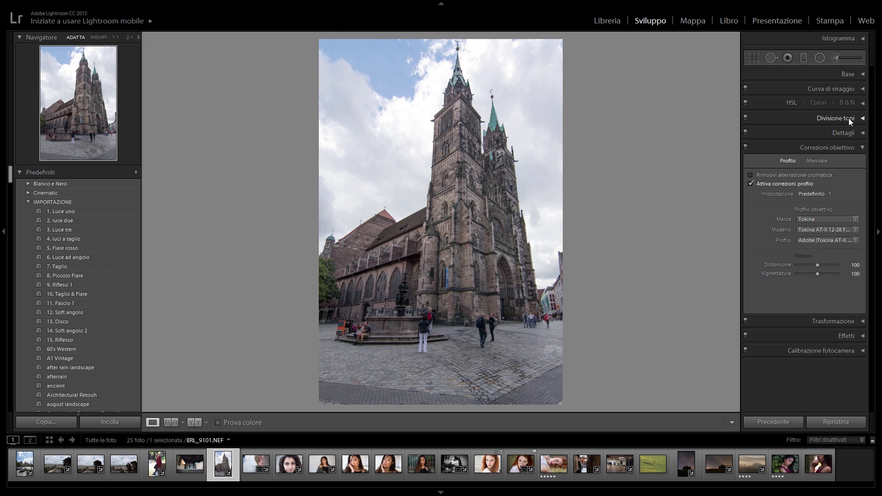
Briefly reopen Transform, then collapse both the Transform and Lens Corrections panels
{"action": "left_click", "coordinate": [838, 321]}
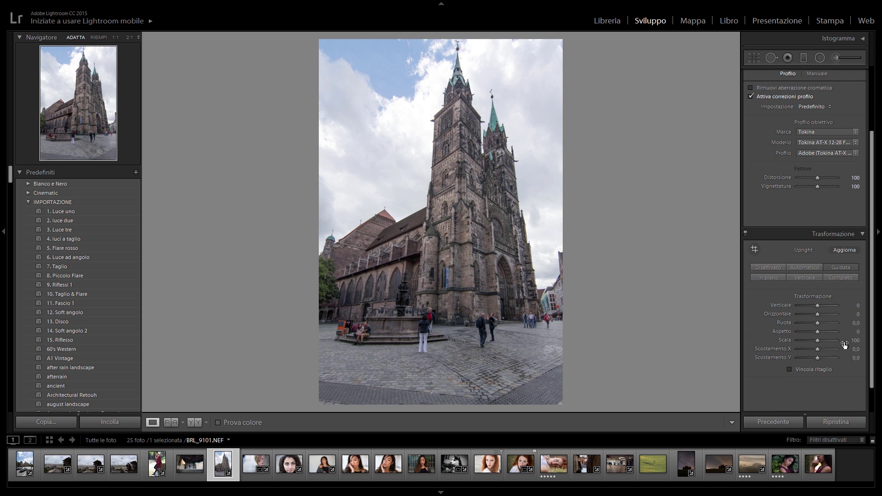
{"action": "left_click_drag", "start_coordinate": [818, 329], "coordinate": [817, 330]}
{"action": "left_click", "coordinate": [847, 232]}
{"action": "left_click", "coordinate": [836, 148]}
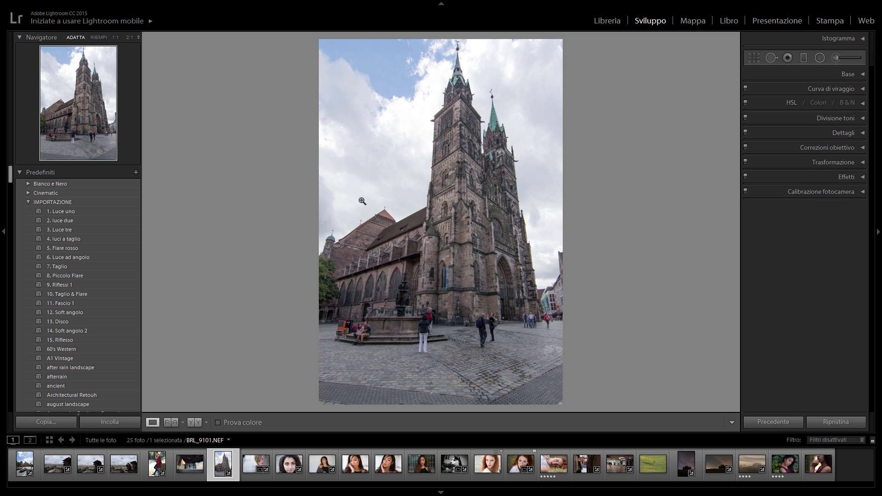